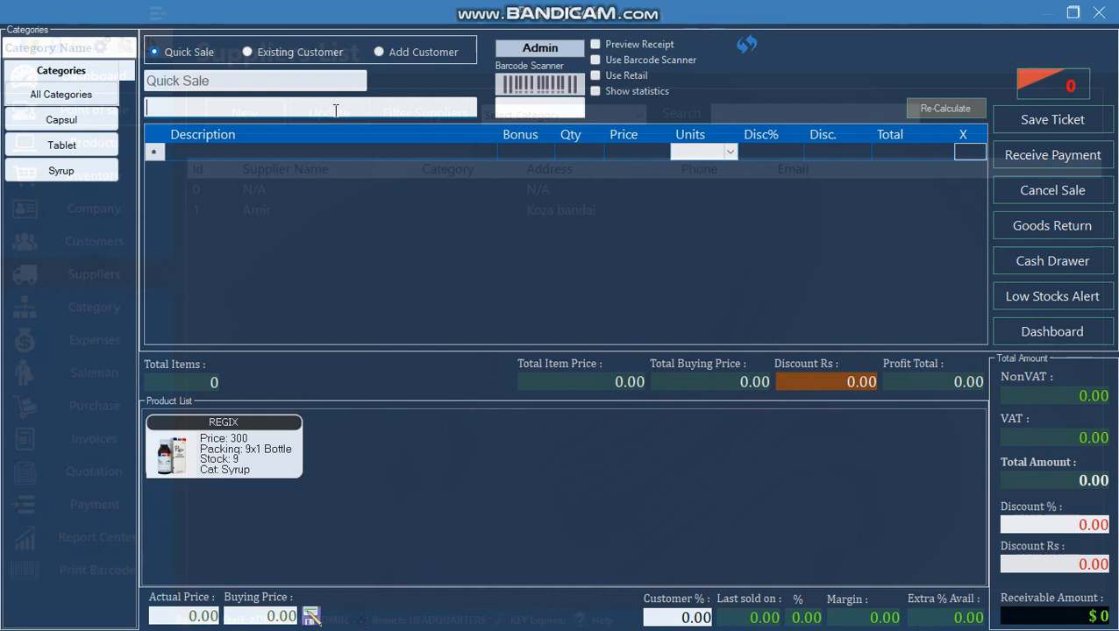
- Search for 'pan' and add PANADOL to the current sale
{"action": "type", "text": "pan"}
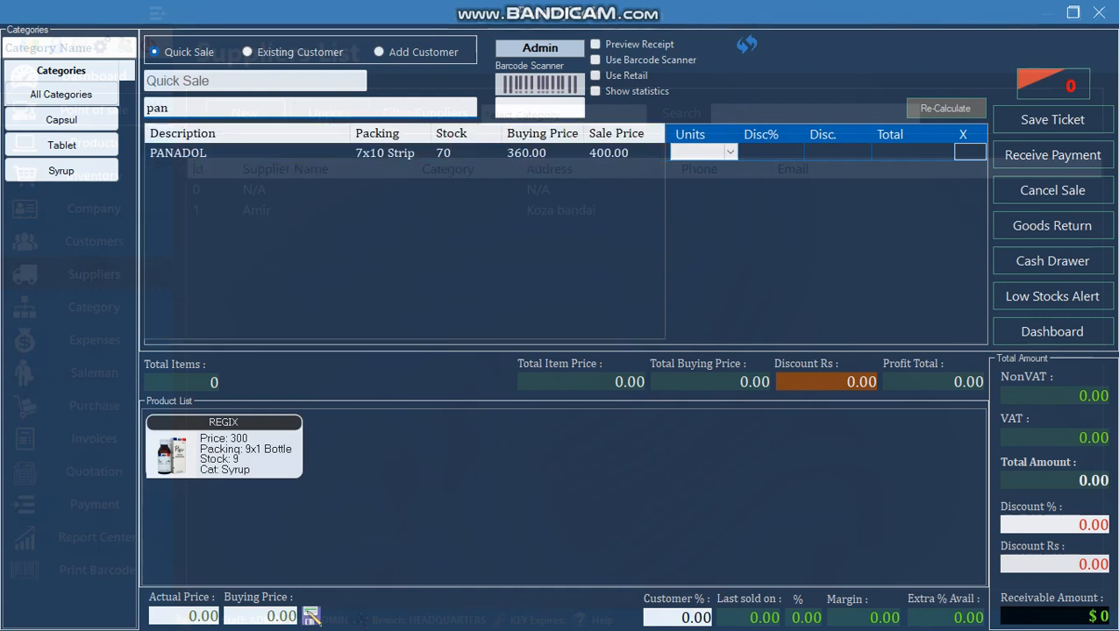
{"action": "key", "text": "Down"}
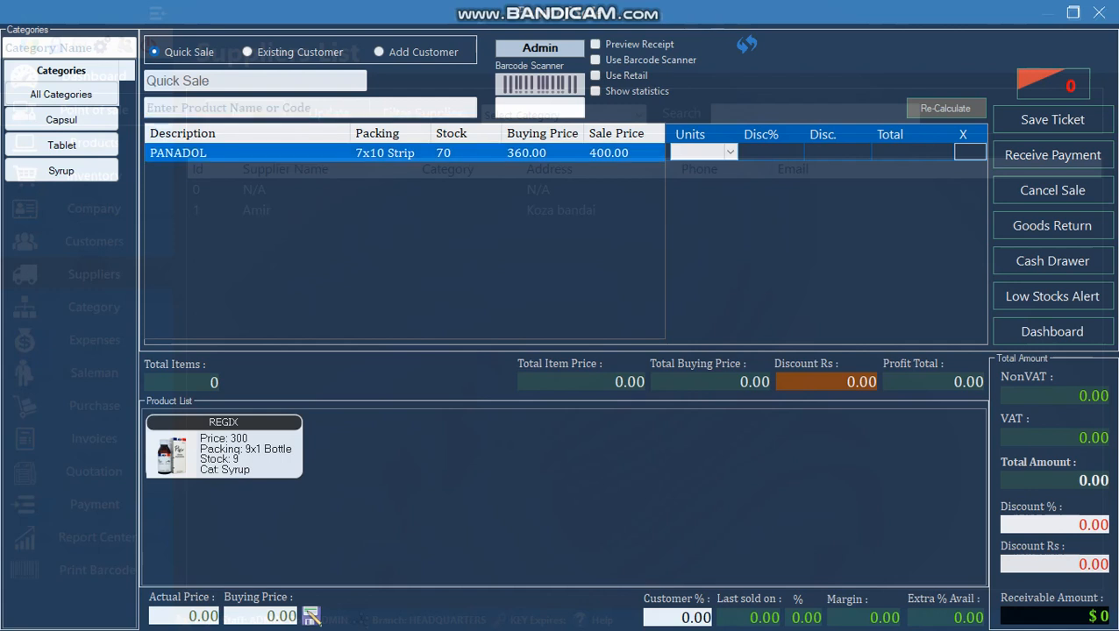
{"action": "key", "text": "Return"}
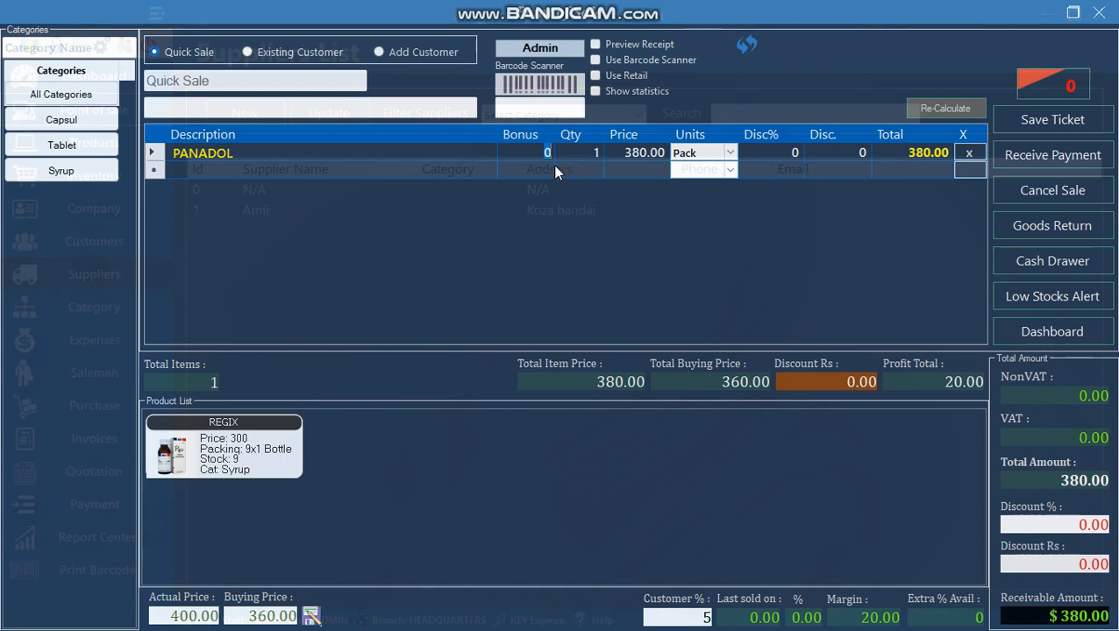
- Set the PANADOL quantity to 2
{"action": "left_click", "coordinate": [595, 151]}
{"action": "type", "text": "2"}
{"action": "key", "text": "Tab"}
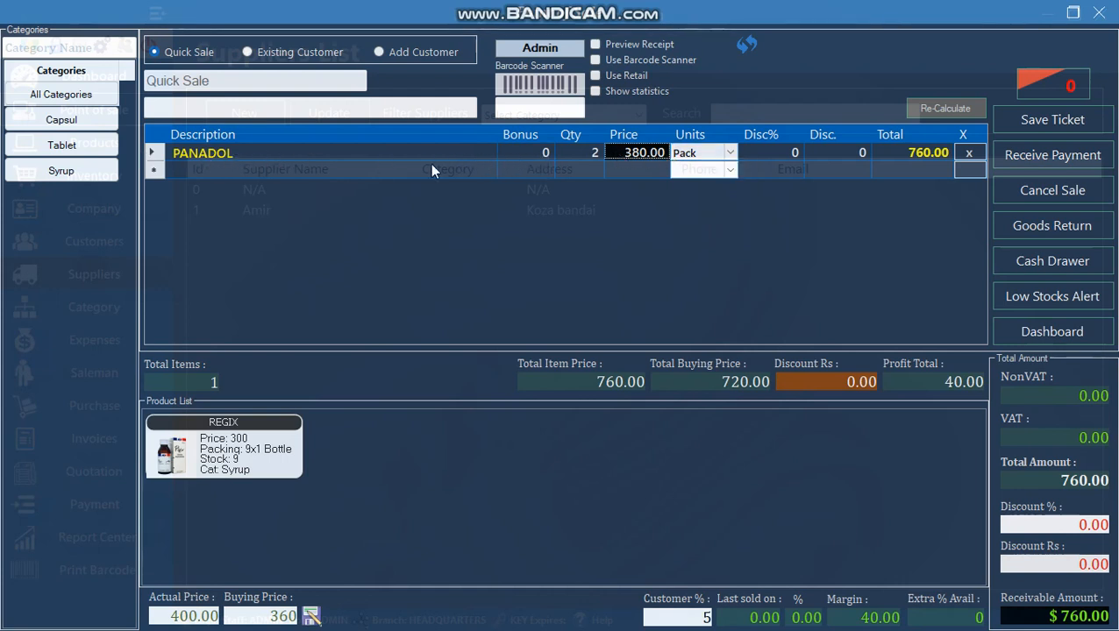
- Sell PANADOL by the Strip at 38.00 each and show all categories
{"action": "left_click", "coordinate": [730, 154]}
{"action": "left_click", "coordinate": [729, 154]}
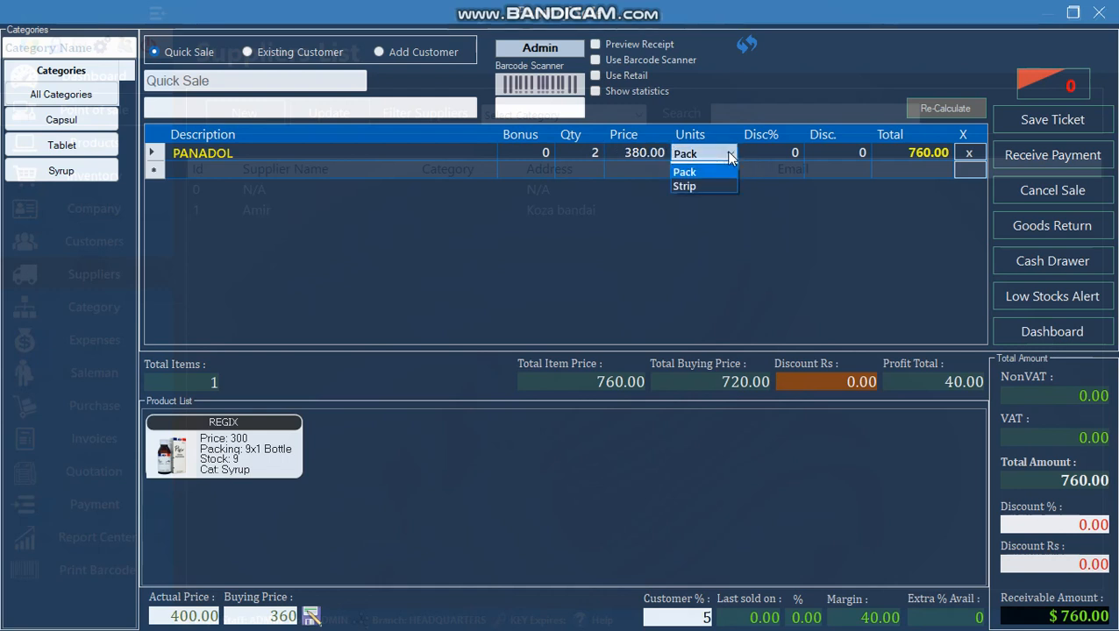
{"action": "left_click", "coordinate": [693, 187]}
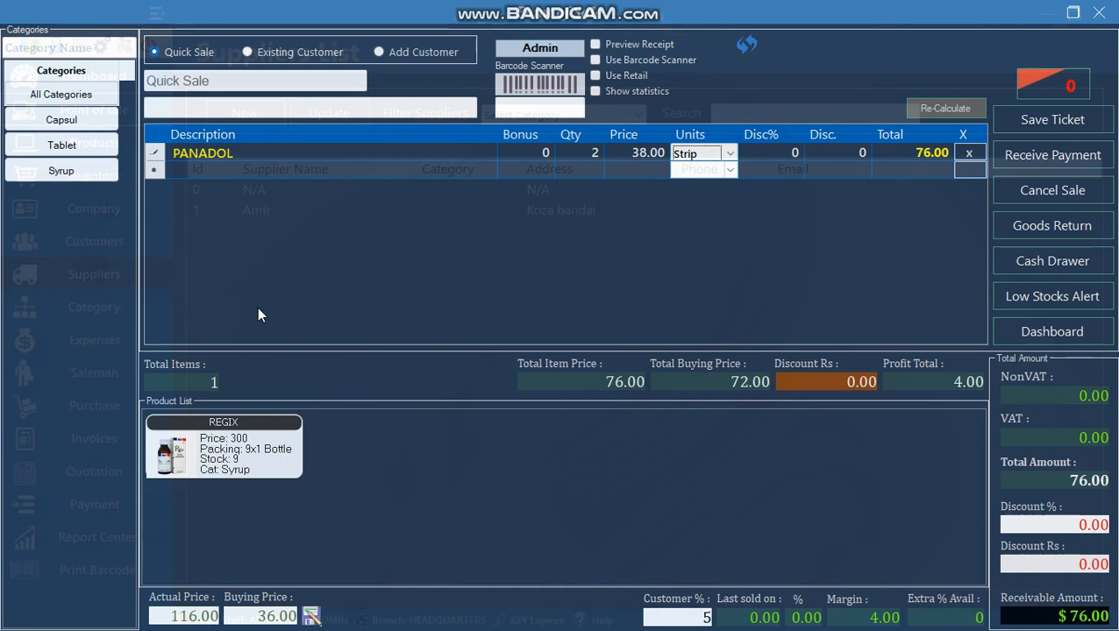
{"action": "left_click", "coordinate": [61, 94]}
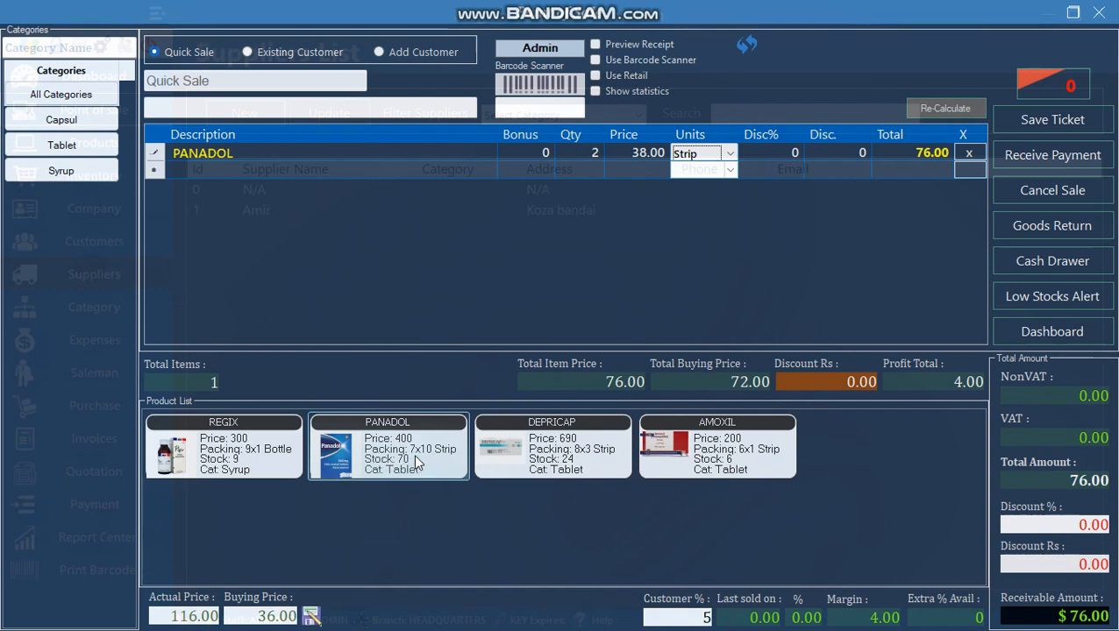
- Raise PANADOL to 3 strips and add one DEPRICAP and one AMOXIL
{"action": "left_click", "coordinate": [406, 459]}
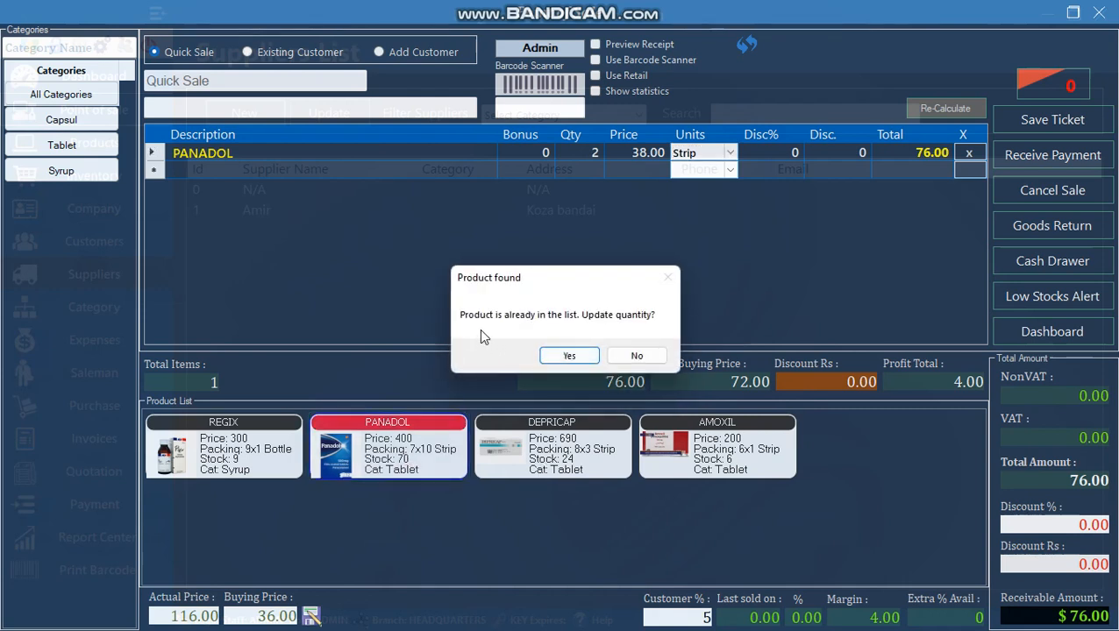
{"action": "left_click", "coordinate": [568, 355]}
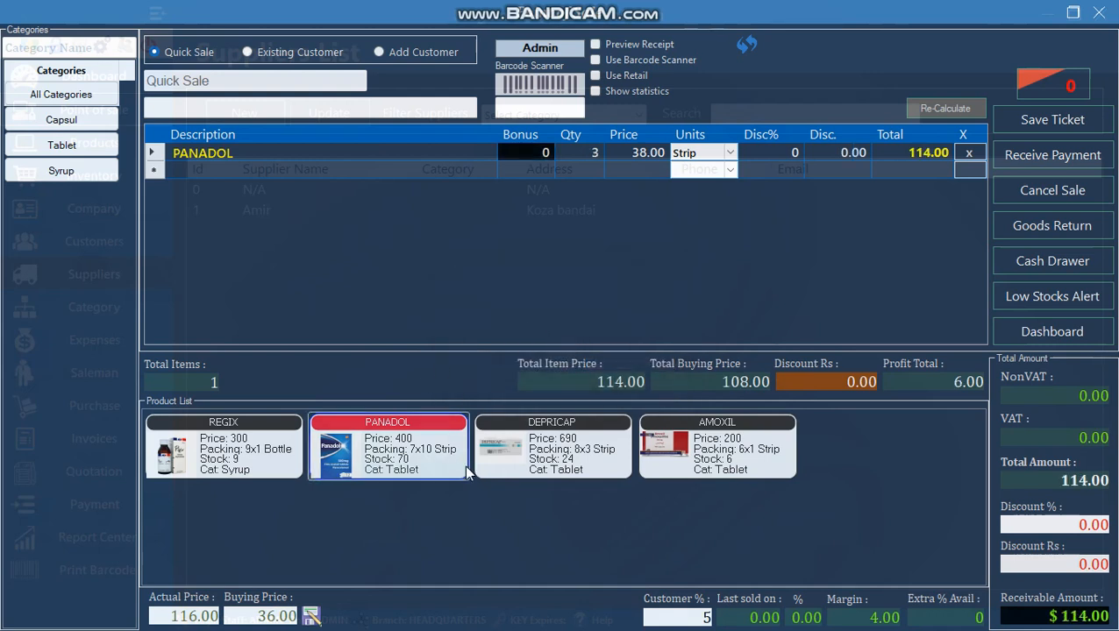
{"action": "left_click", "coordinate": [539, 449]}
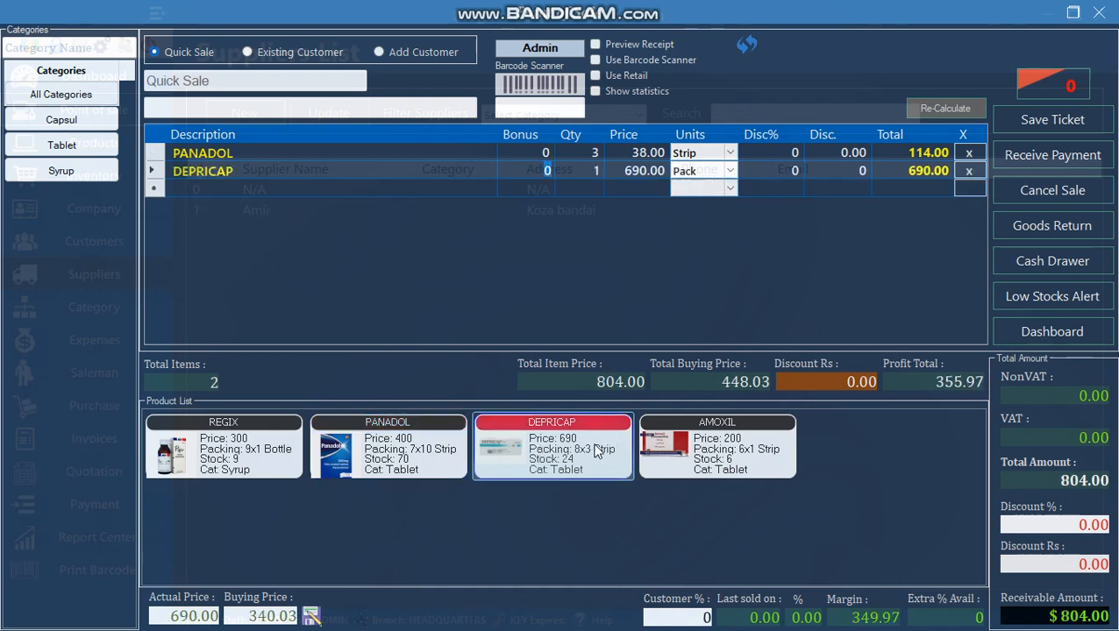
{"action": "left_click", "coordinate": [667, 433]}
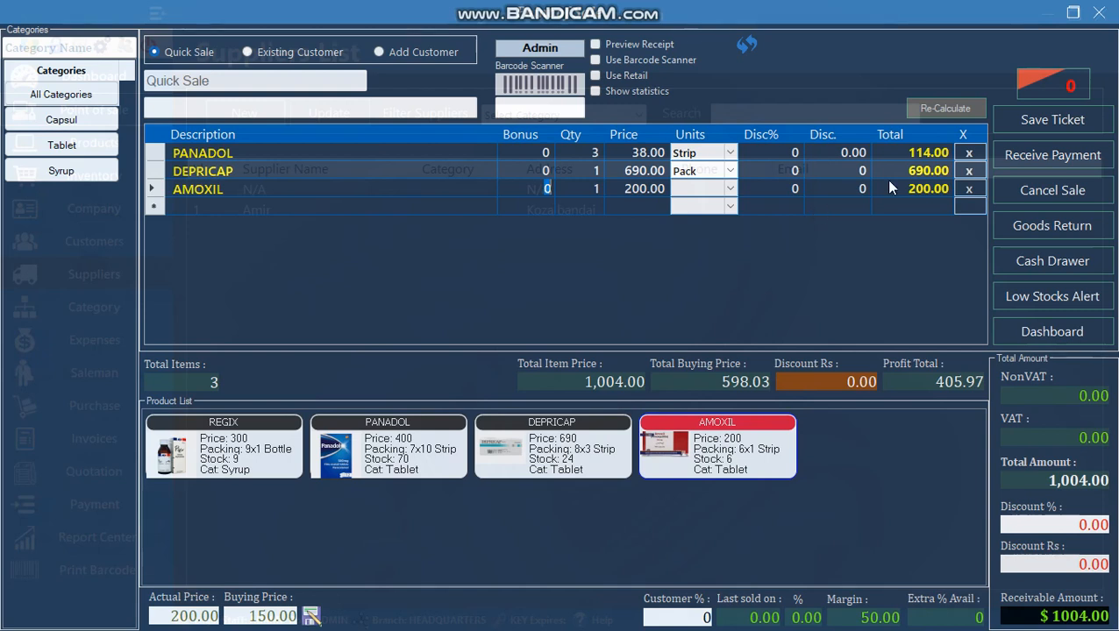
- Save the 1,004.00 sale as a waiting ticket, check the waiting list, and close the POS
{"action": "left_click", "coordinate": [1051, 121]}
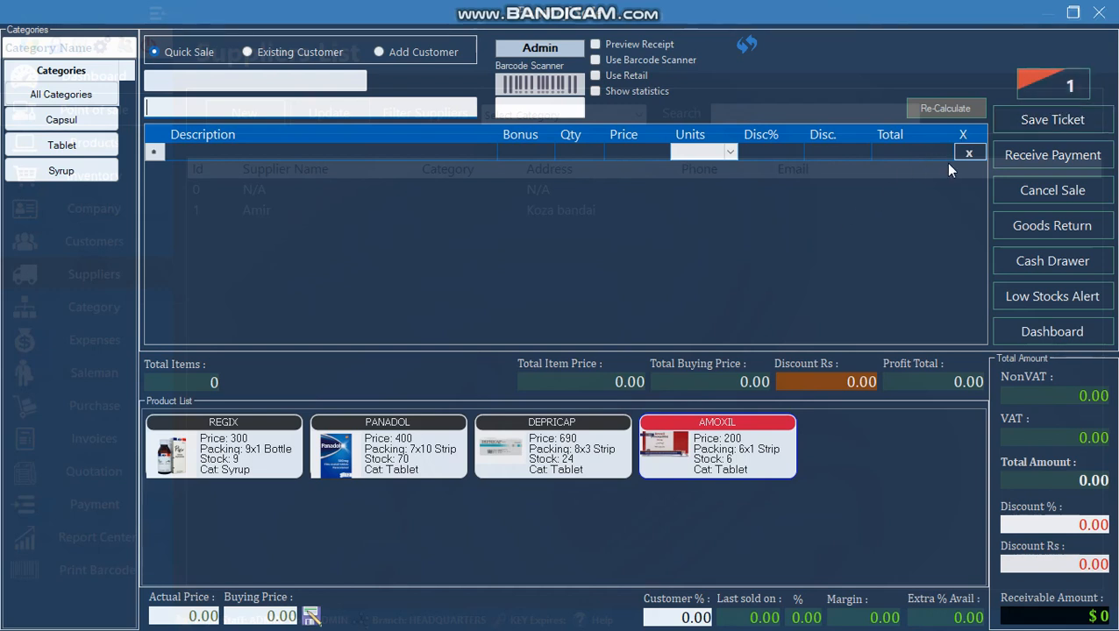
{"action": "left_click", "coordinate": [1057, 88]}
{"action": "left_click", "coordinate": [812, 125]}
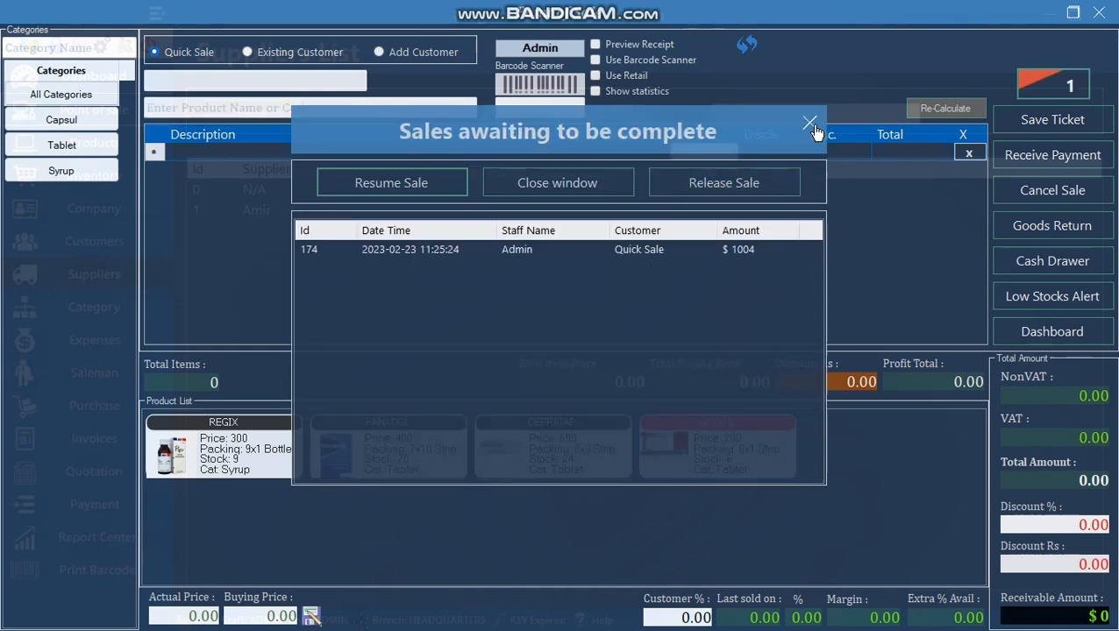
{"action": "left_click", "coordinate": [1099, 13]}
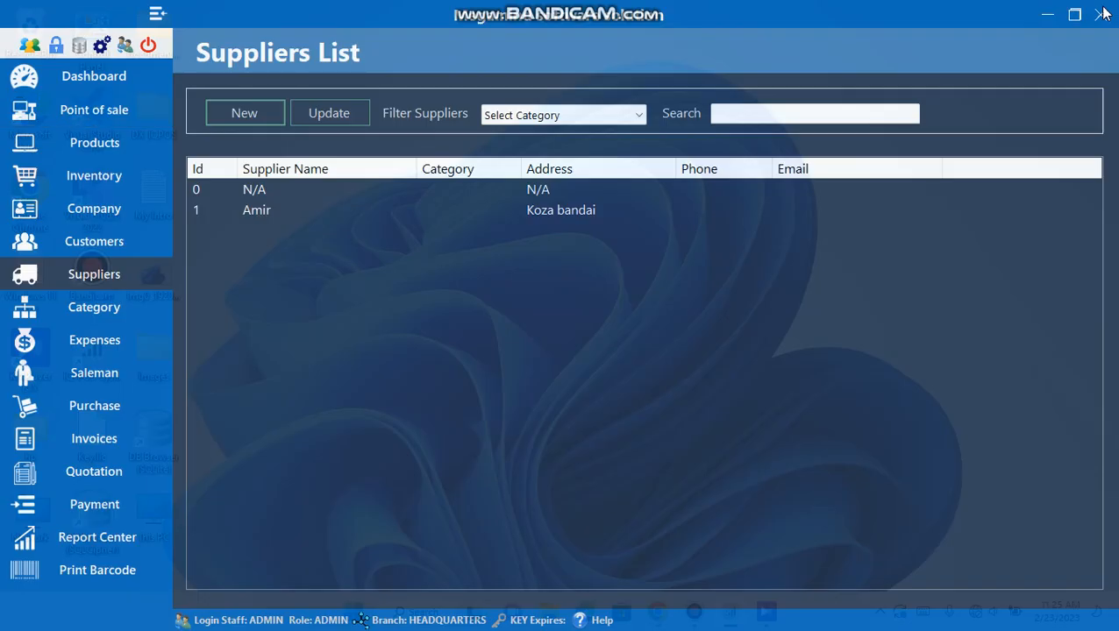
- Resume the waiting 1,004.00 sale in Point of Sale and bring up Receive Payment
{"action": "left_click", "coordinate": [96, 110]}
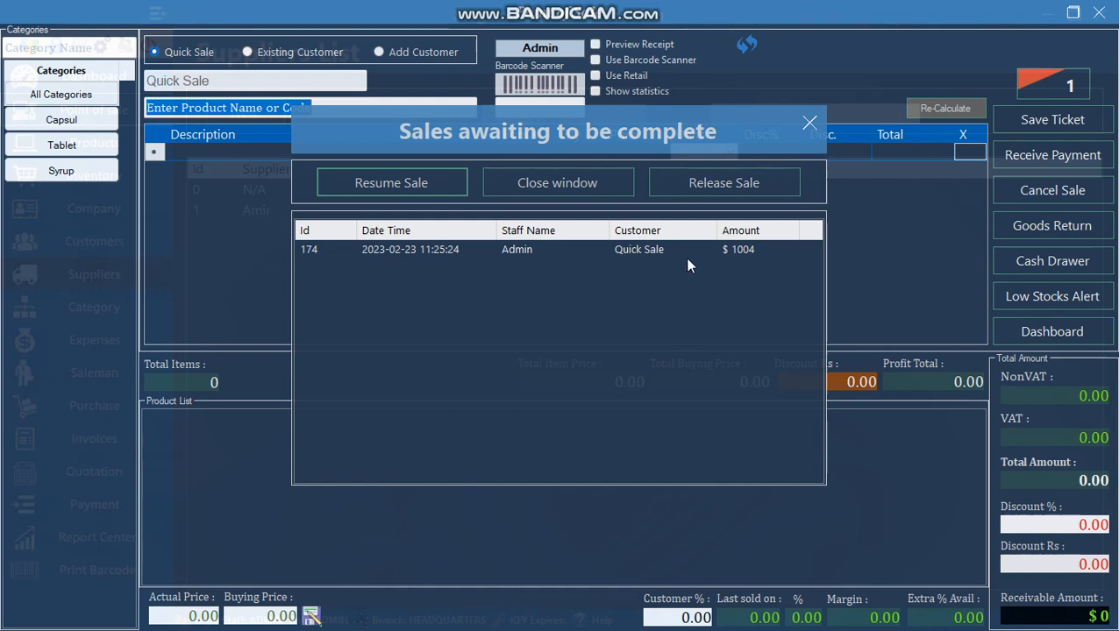
{"action": "left_click", "coordinate": [620, 253]}
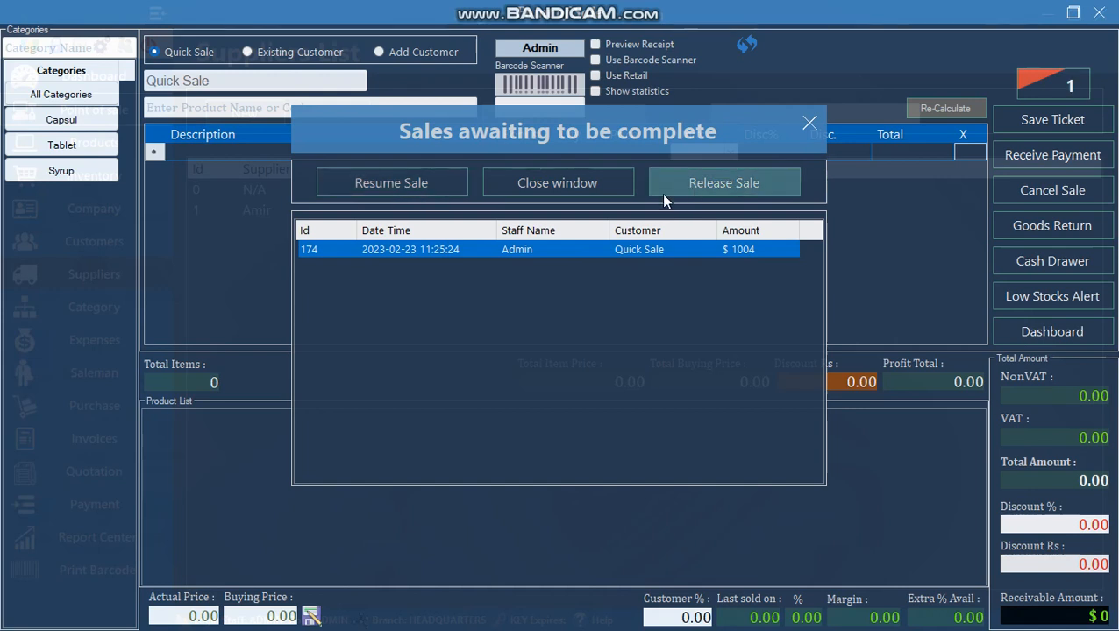
{"action": "left_click", "coordinate": [384, 183]}
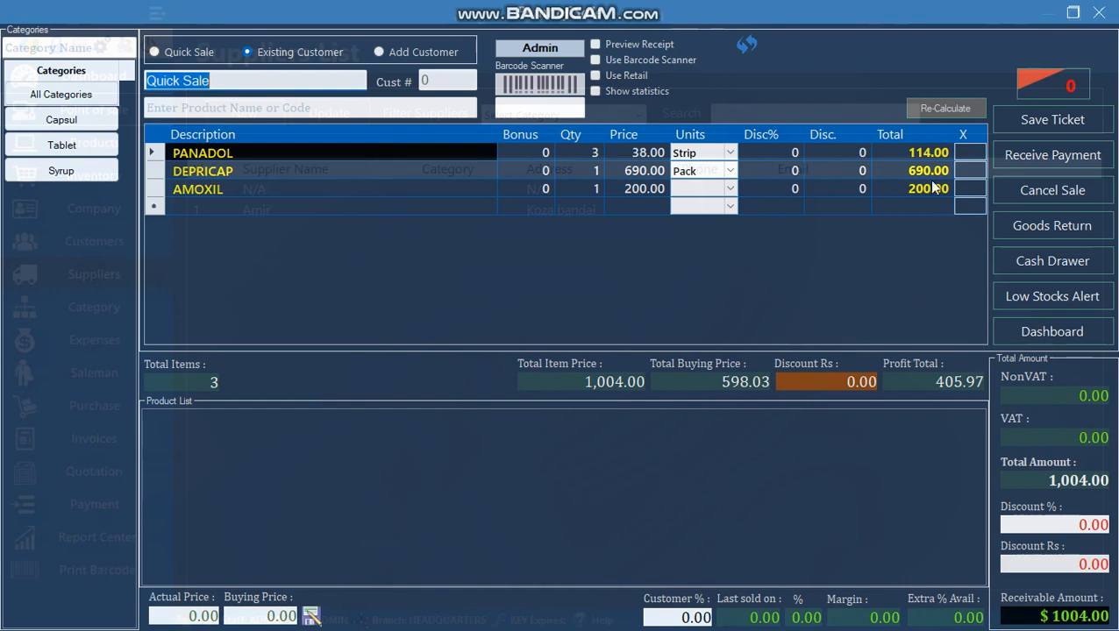
{"action": "left_click", "coordinate": [928, 109]}
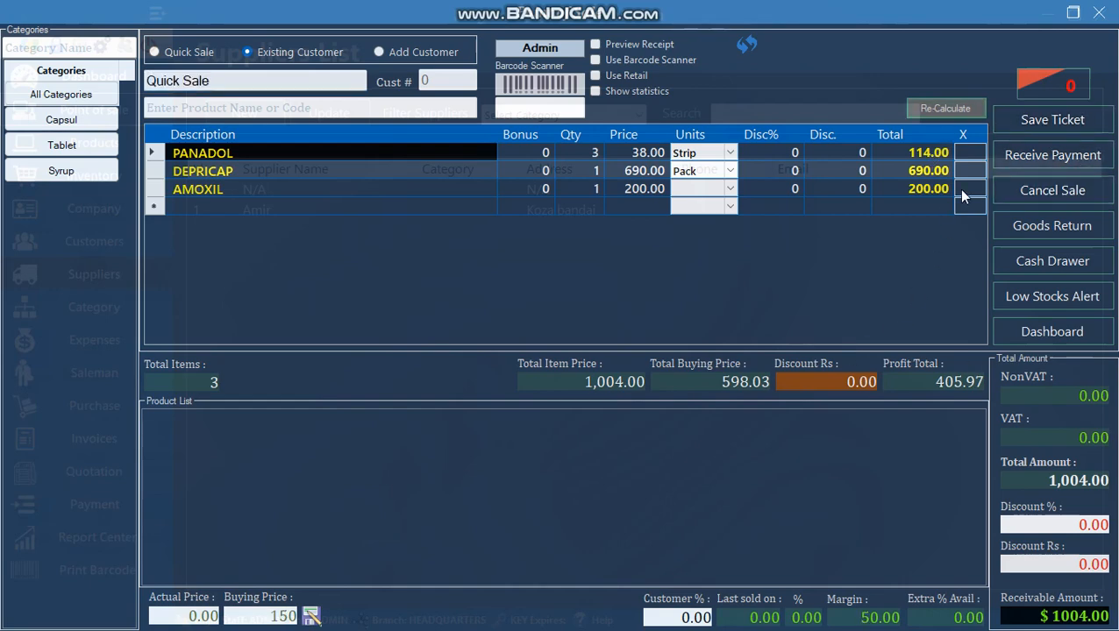
{"action": "left_click", "coordinate": [1040, 157]}
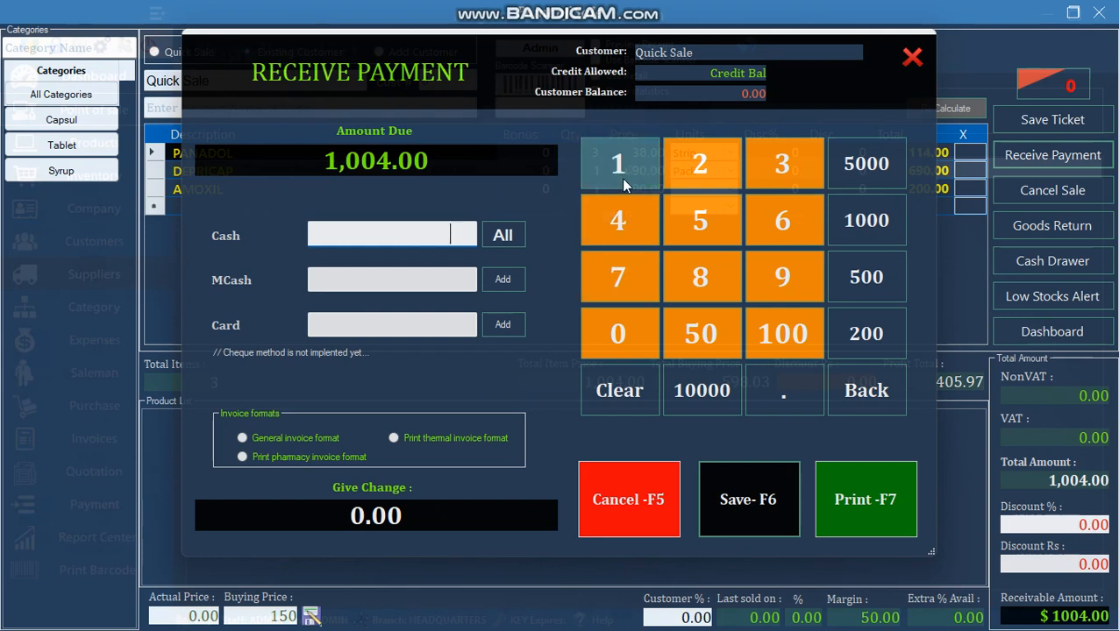
- Pay the full 1,004.00 in cash and save with the thermal invoice format
{"action": "left_click", "coordinate": [508, 235]}
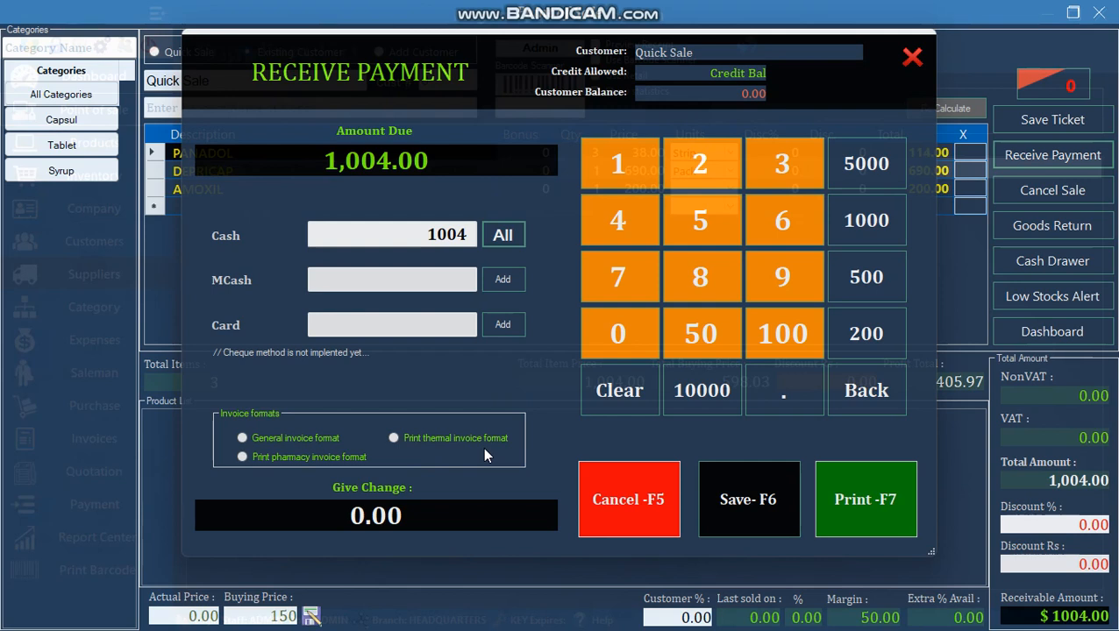
{"action": "left_click", "coordinate": [393, 438]}
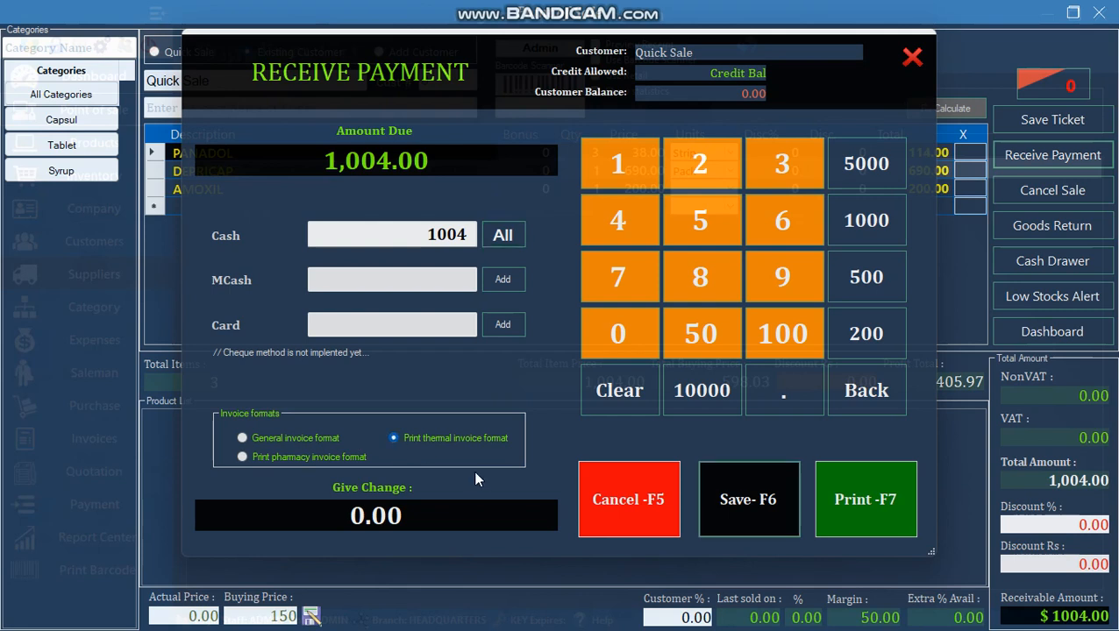
{"action": "left_click", "coordinate": [753, 511]}
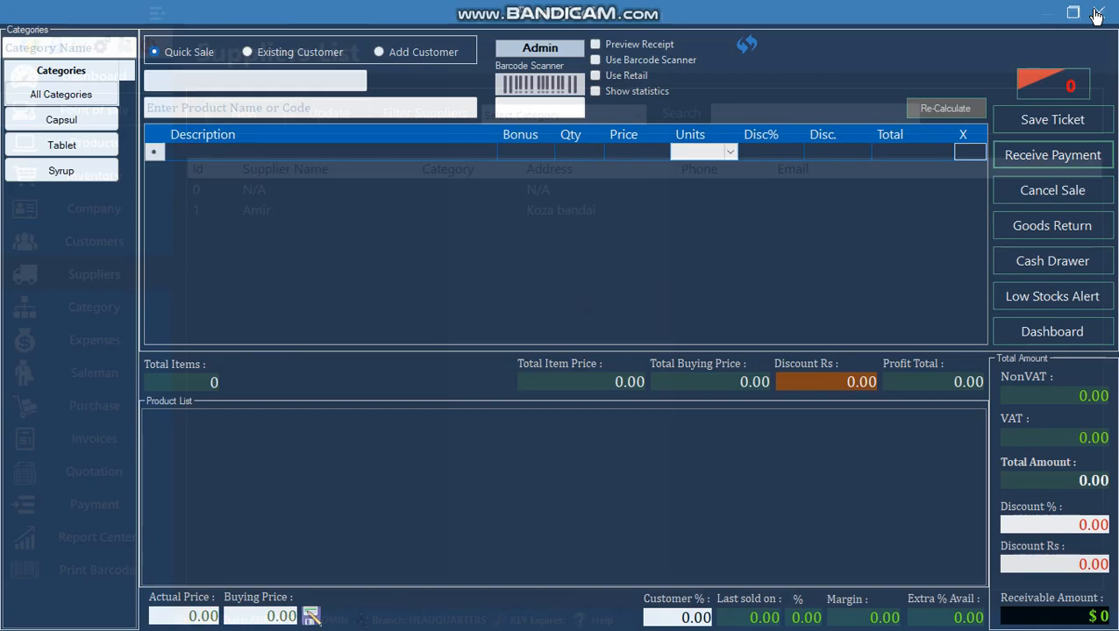
- Close the POS screen and the thermal invoice preview, returning to the main IQ-POS window
{"action": "left_click", "coordinate": [1096, 15]}
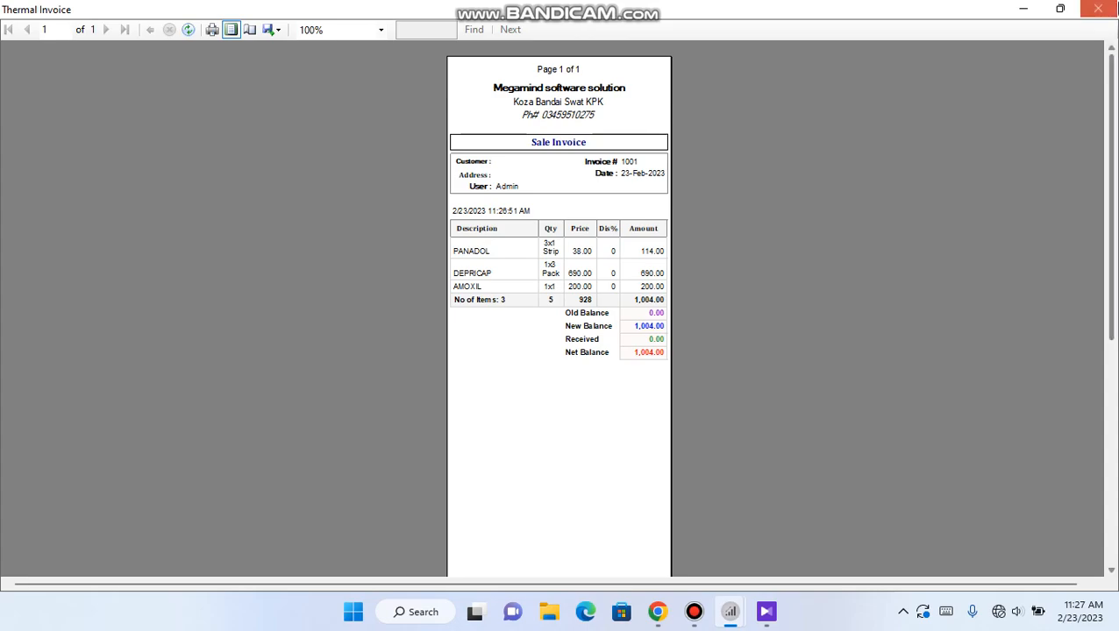
{"action": "left_click", "coordinate": [1098, 9]}
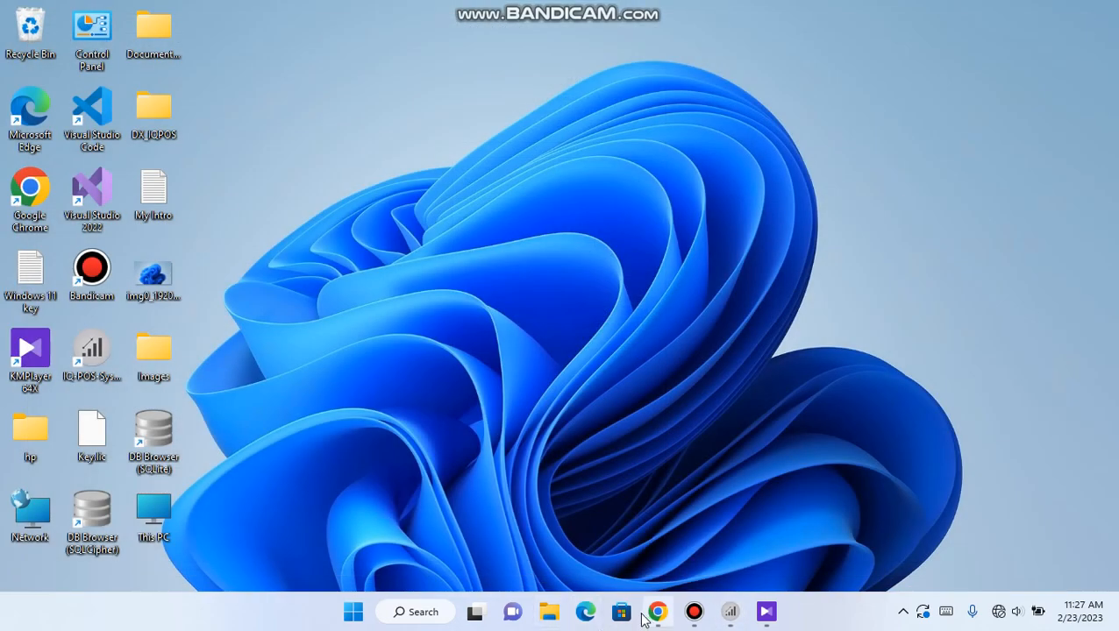
{"action": "left_click", "coordinate": [730, 612]}
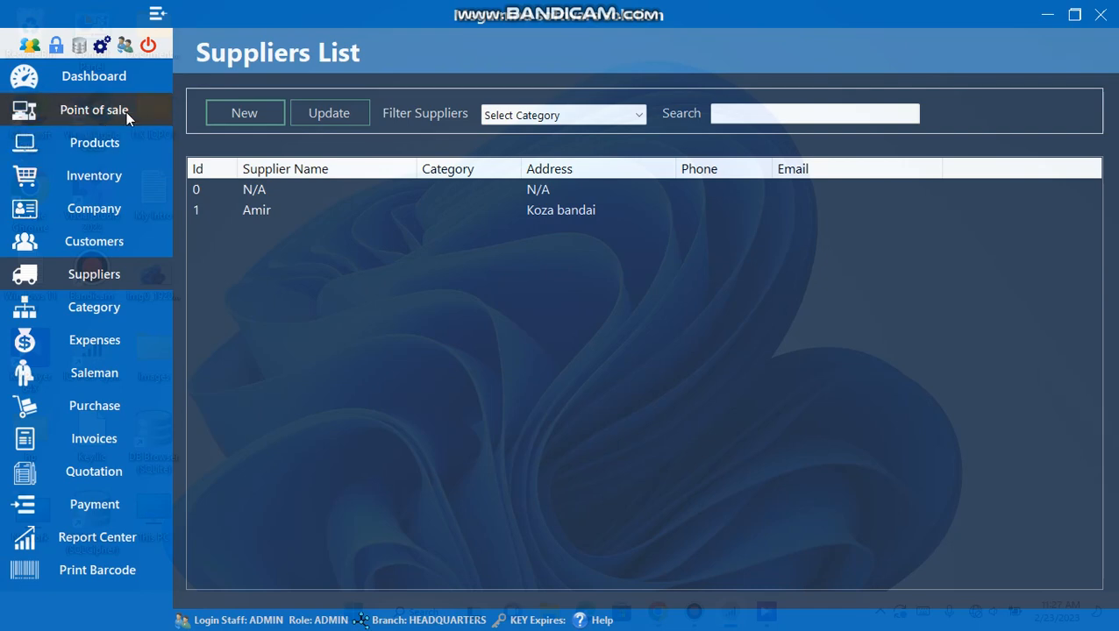
- Check the Dashboard's 1,004.00 sales totals, then go to Print Barcode
{"action": "left_click", "coordinate": [117, 90]}
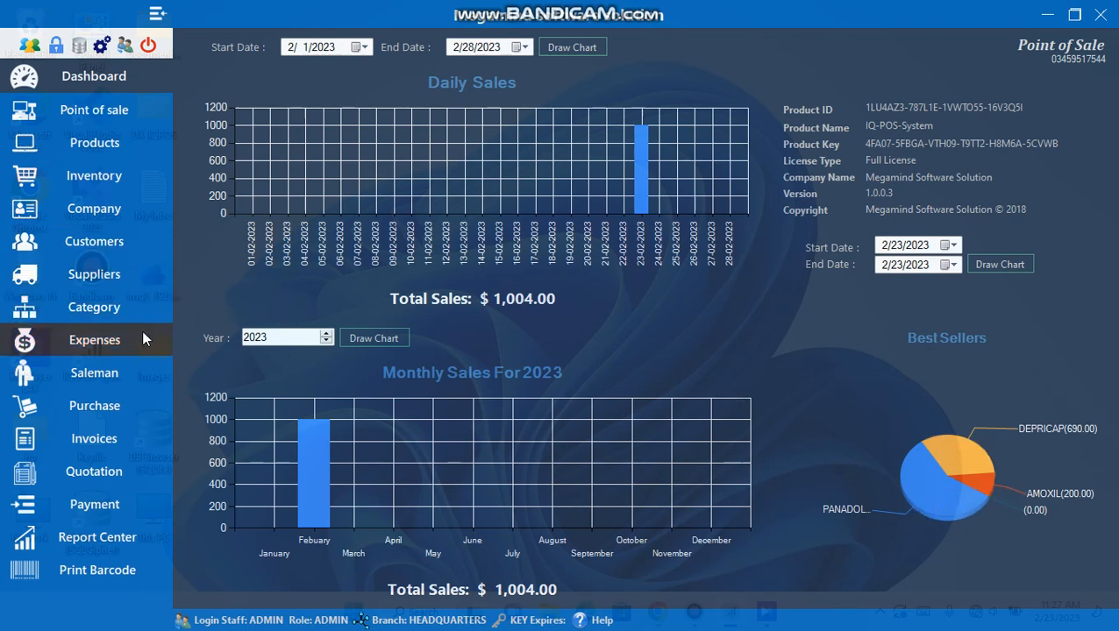
{"action": "left_click", "coordinate": [97, 571]}
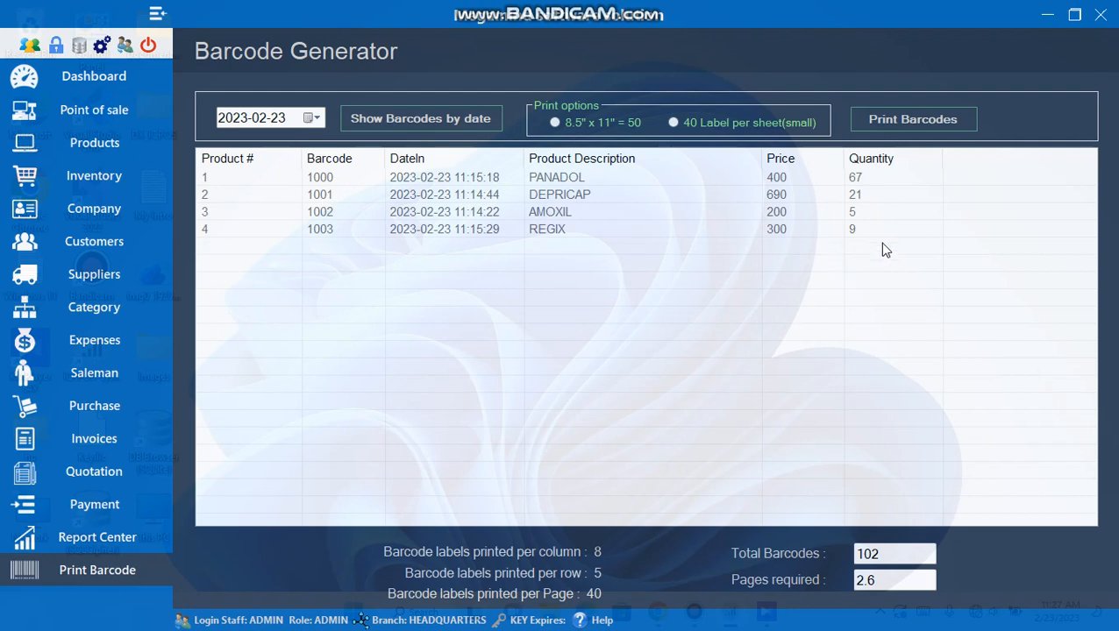
- Check the label quantities for PANADOL, DEPRICAP, AMOXIL and REGIX
{"action": "double_click", "coordinate": [864, 180]}
{"action": "double_click", "coordinate": [857, 196]}
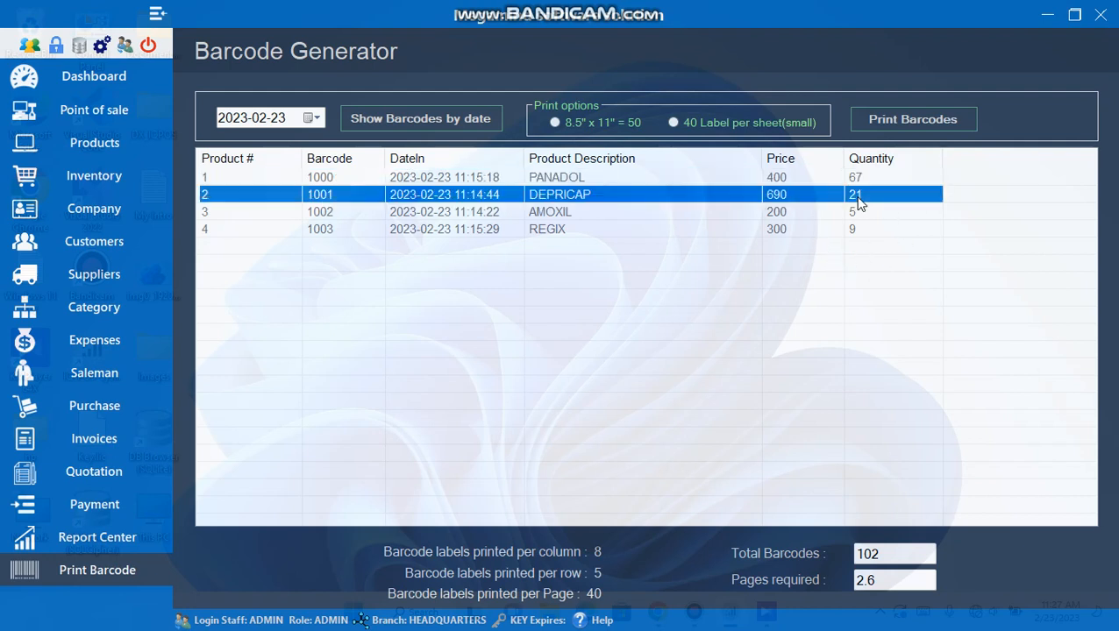
{"action": "double_click", "coordinate": [859, 214]}
{"action": "double_click", "coordinate": [861, 229]}
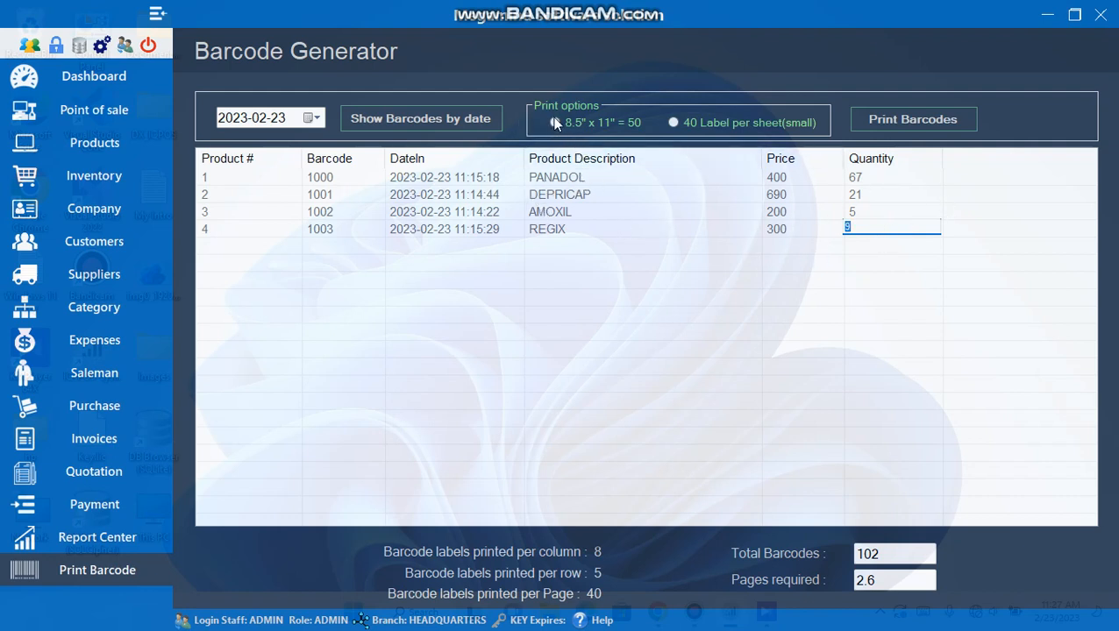
- Preview the '40 Label per sheet(small)' barcode sheet via Microsoft XPS Document Writer
{"action": "left_click", "coordinate": [676, 124]}
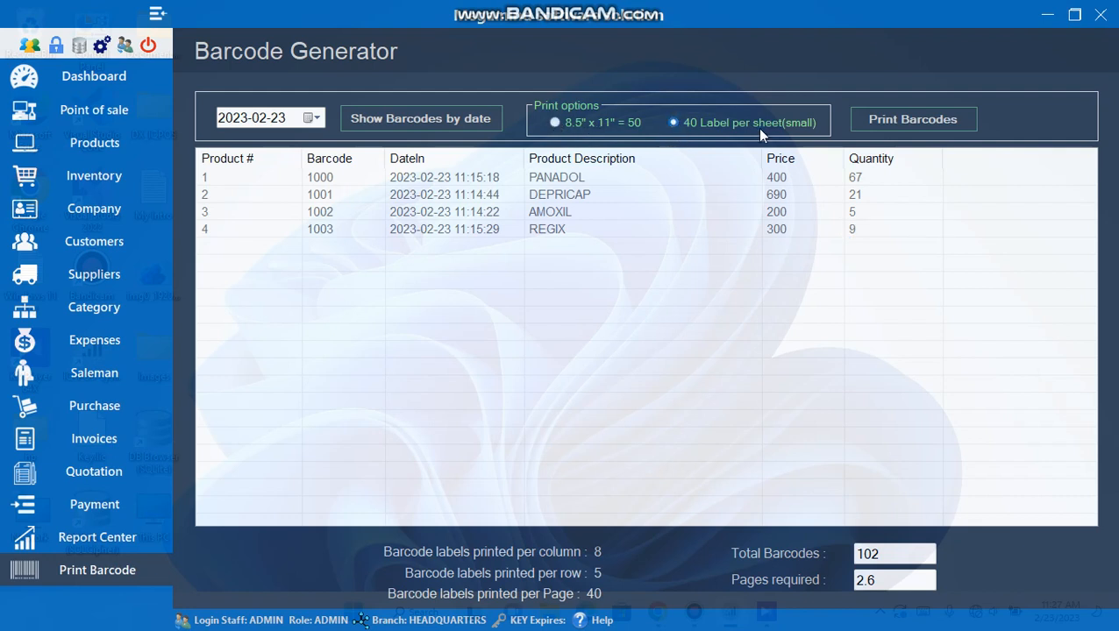
{"action": "left_click", "coordinate": [916, 123]}
{"action": "left_click", "coordinate": [566, 165]}
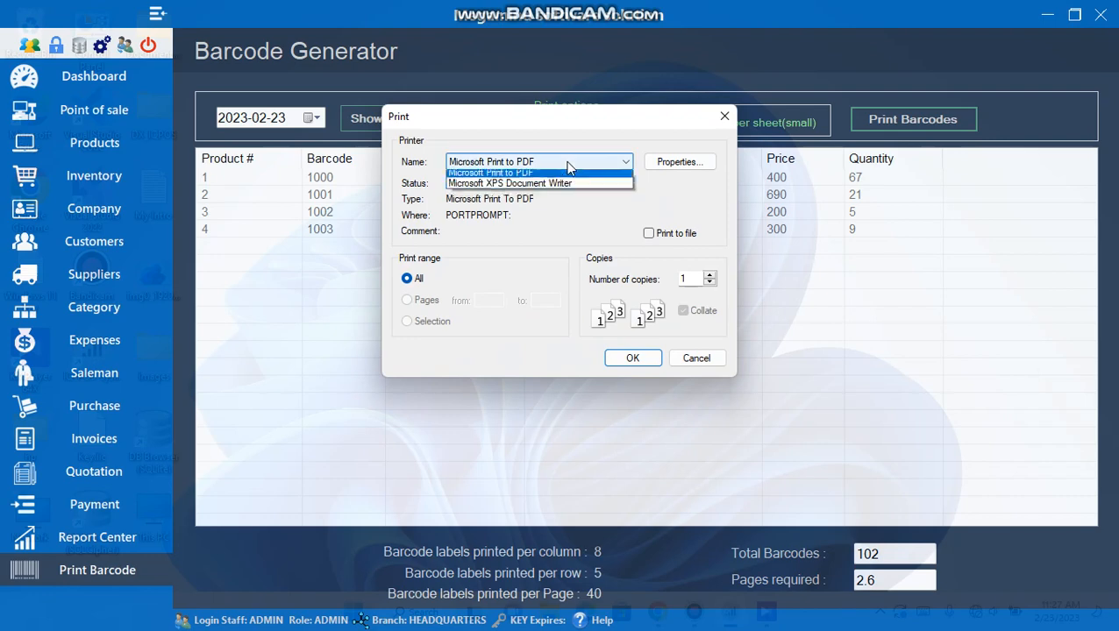
{"action": "left_click", "coordinate": [533, 197]}
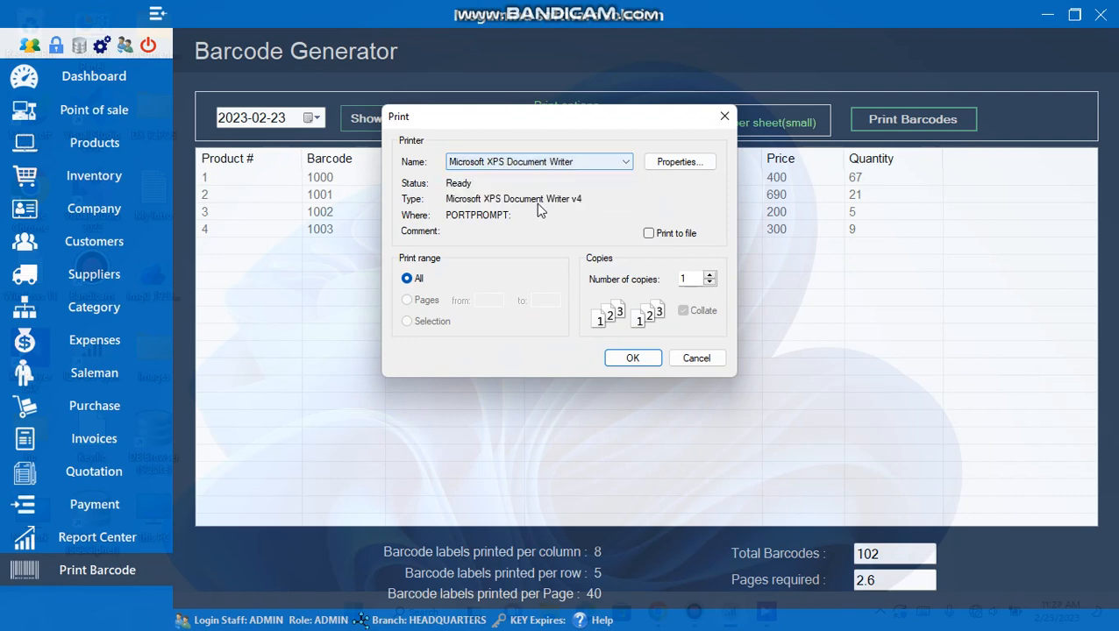
{"action": "left_click", "coordinate": [632, 358]}
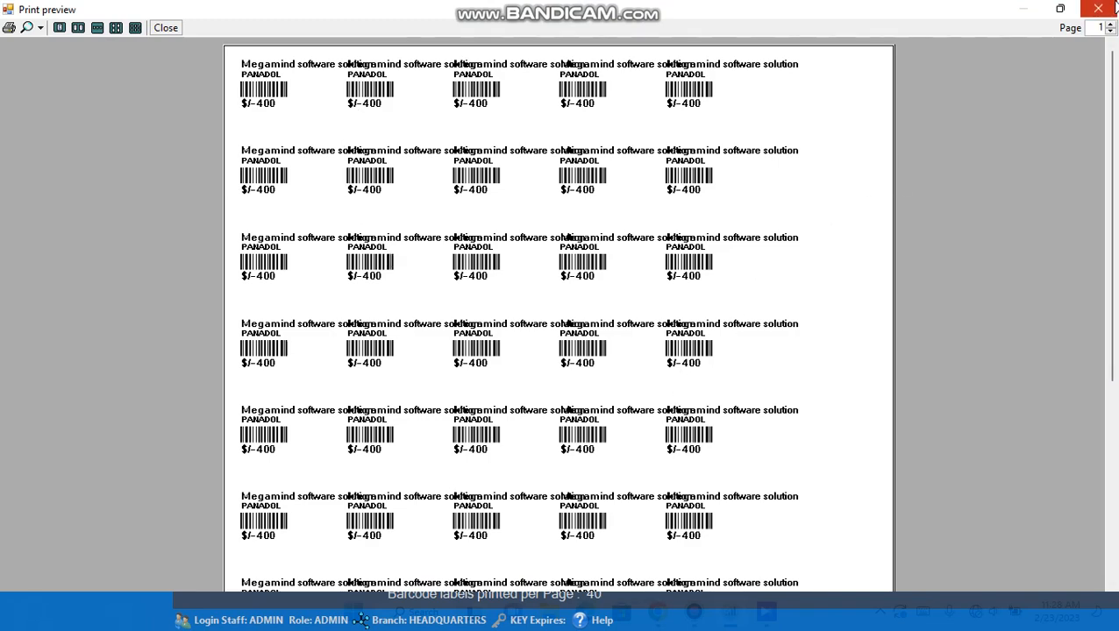
{"action": "left_click", "coordinate": [1098, 9]}
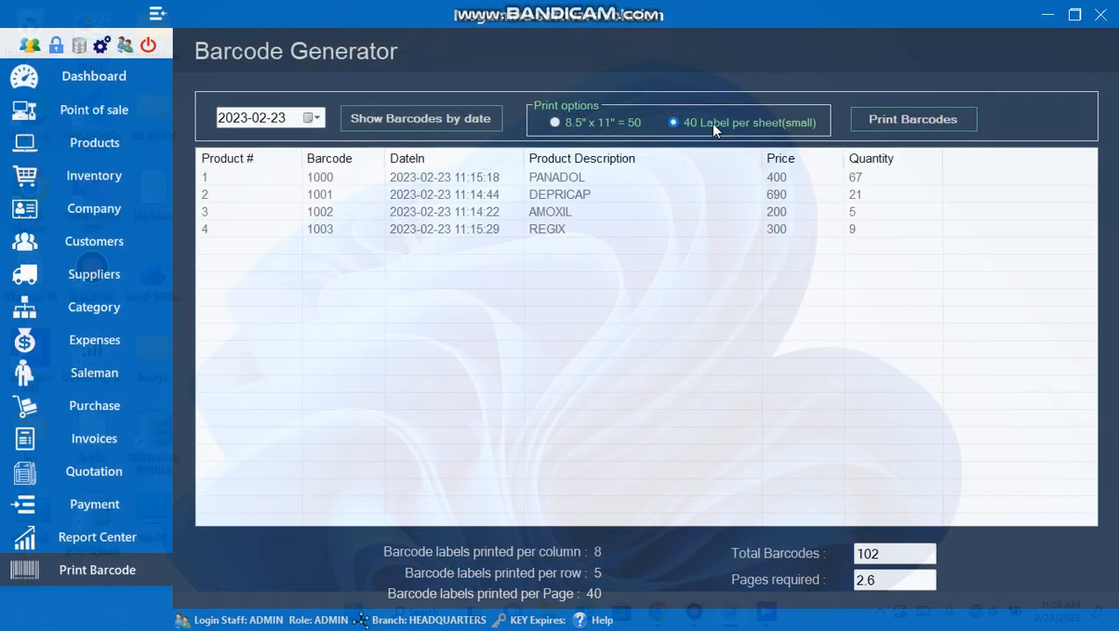
- Preview the 8.5" x 11" = 50 label sheet via XPS Writer, then go to Report Center
{"action": "left_click", "coordinate": [556, 124]}
{"action": "left_click", "coordinate": [915, 123]}
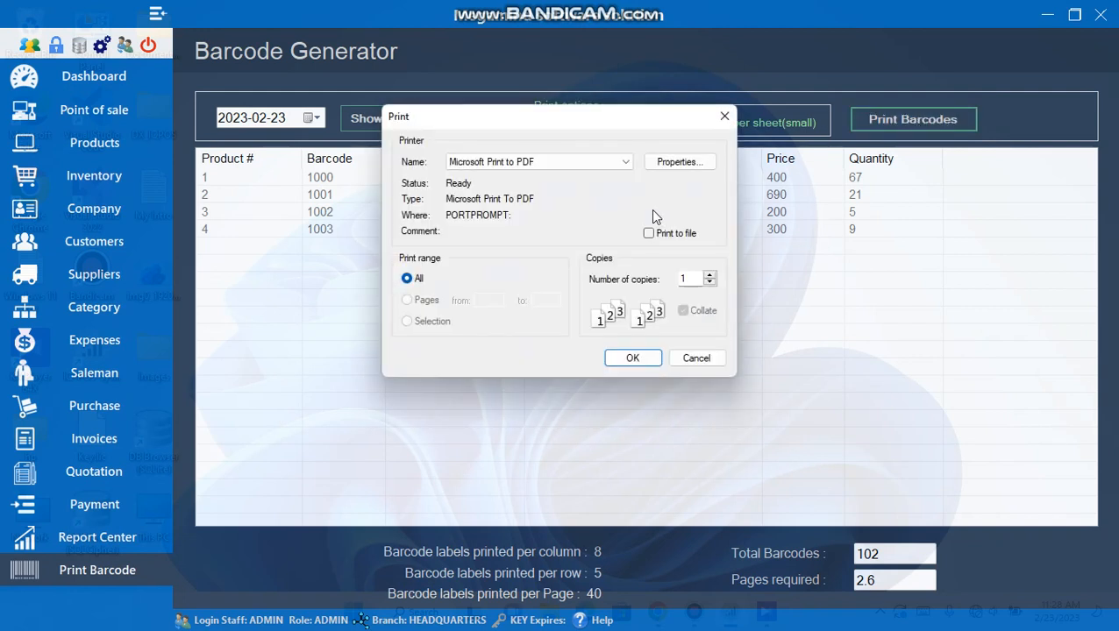
{"action": "left_click", "coordinate": [554, 158]}
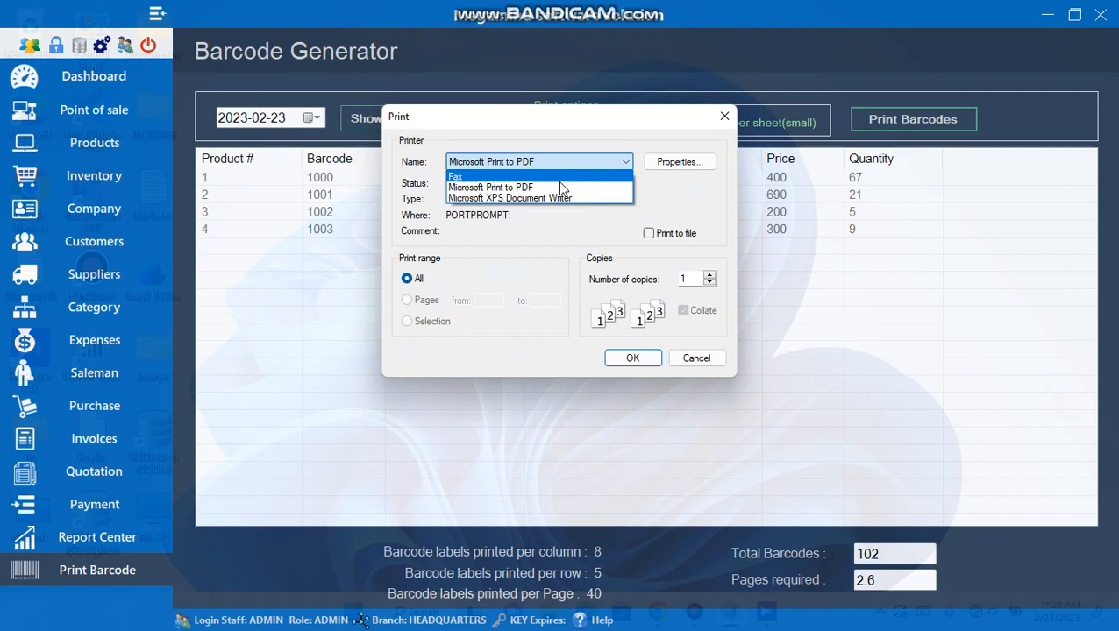
{"action": "left_click", "coordinate": [515, 193]}
{"action": "left_click", "coordinate": [632, 358]}
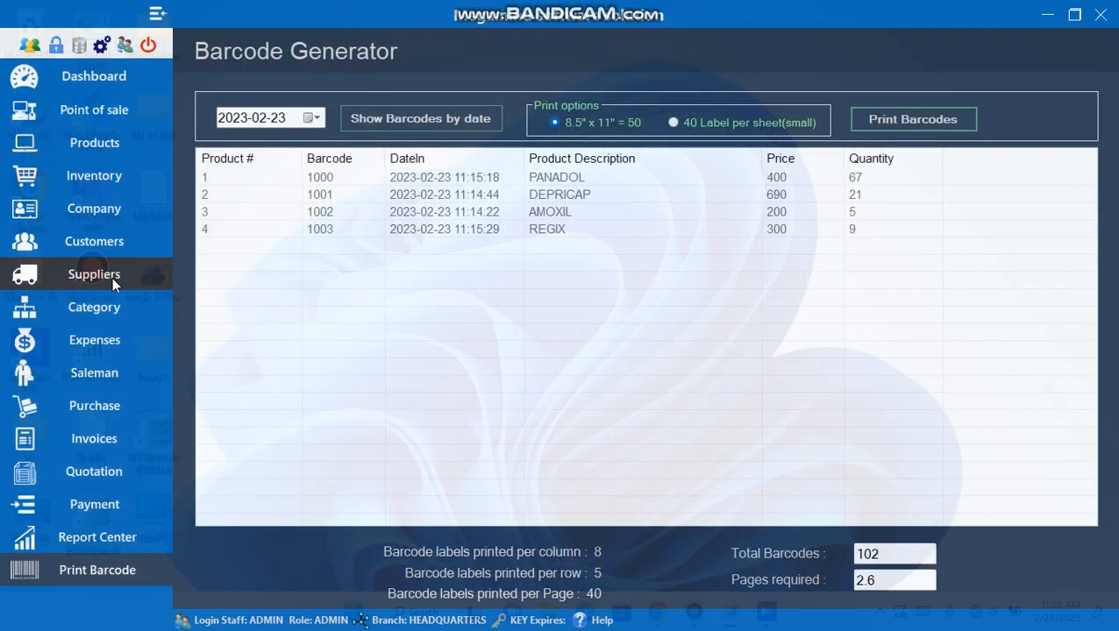
{"action": "left_click", "coordinate": [1098, 8]}
{"action": "left_click", "coordinate": [94, 538]}
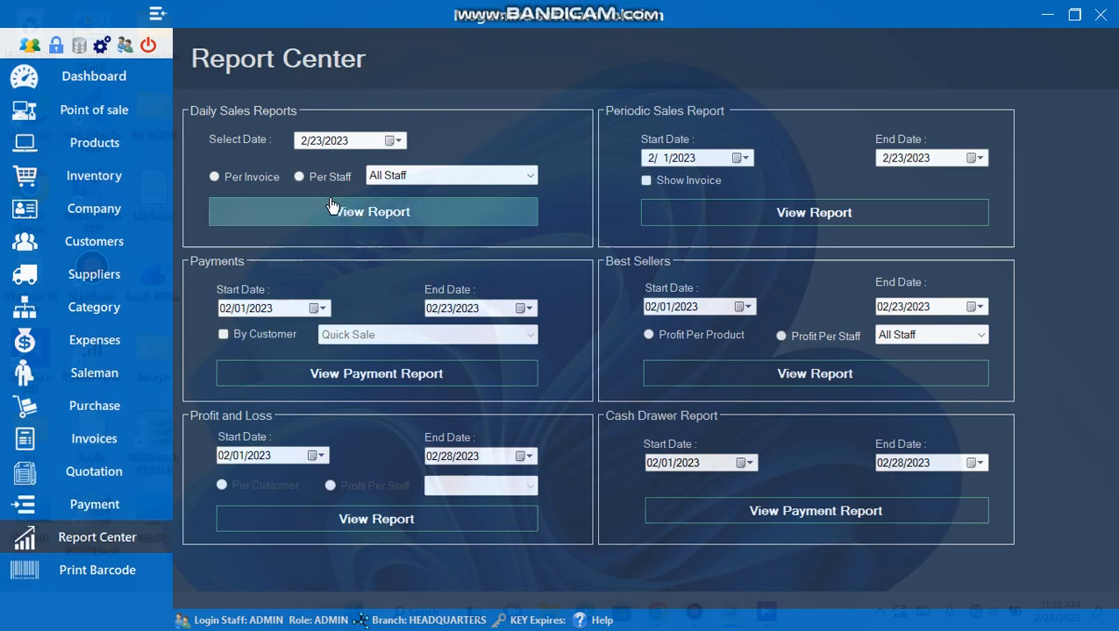
{"action": "left_click", "coordinate": [244, 176]}
{"action": "left_click", "coordinate": [442, 218]}
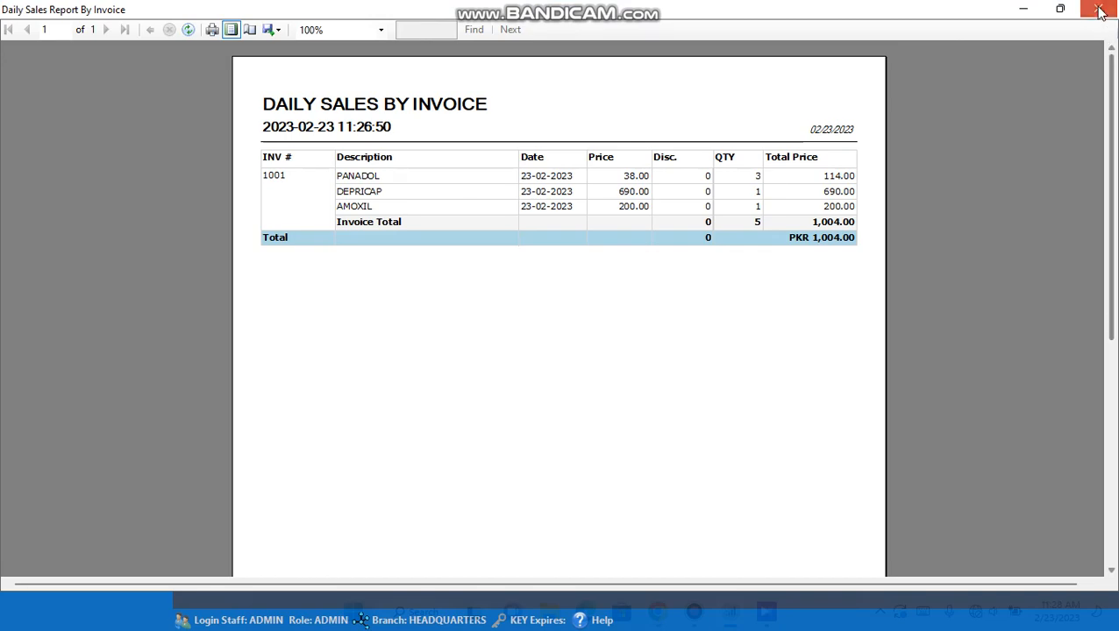
{"action": "left_click", "coordinate": [1098, 8]}
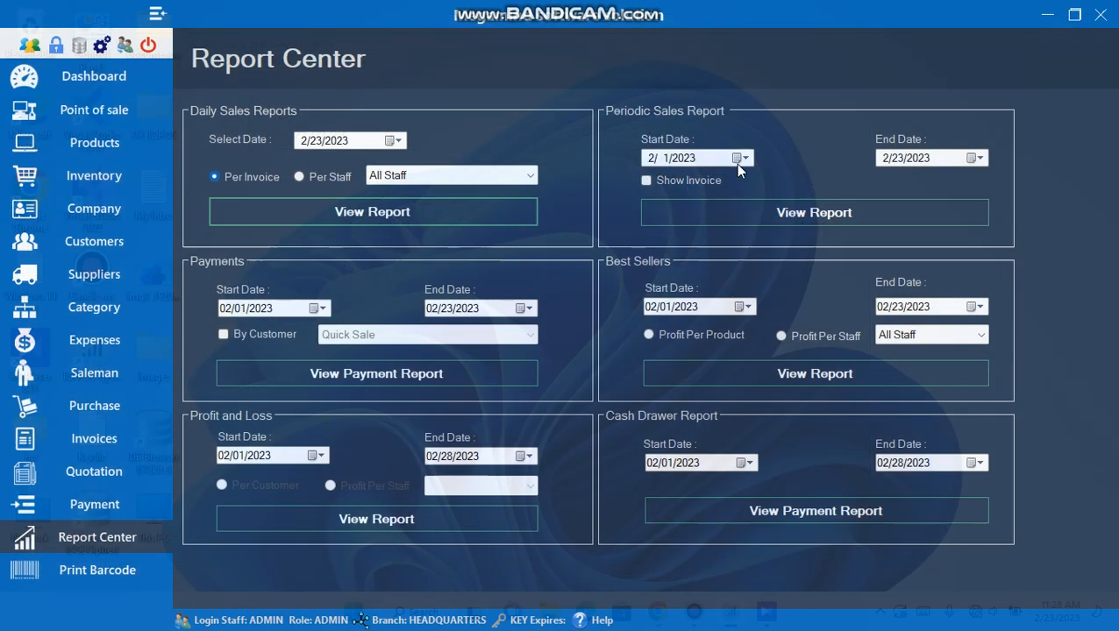
{"action": "left_click", "coordinate": [727, 213]}
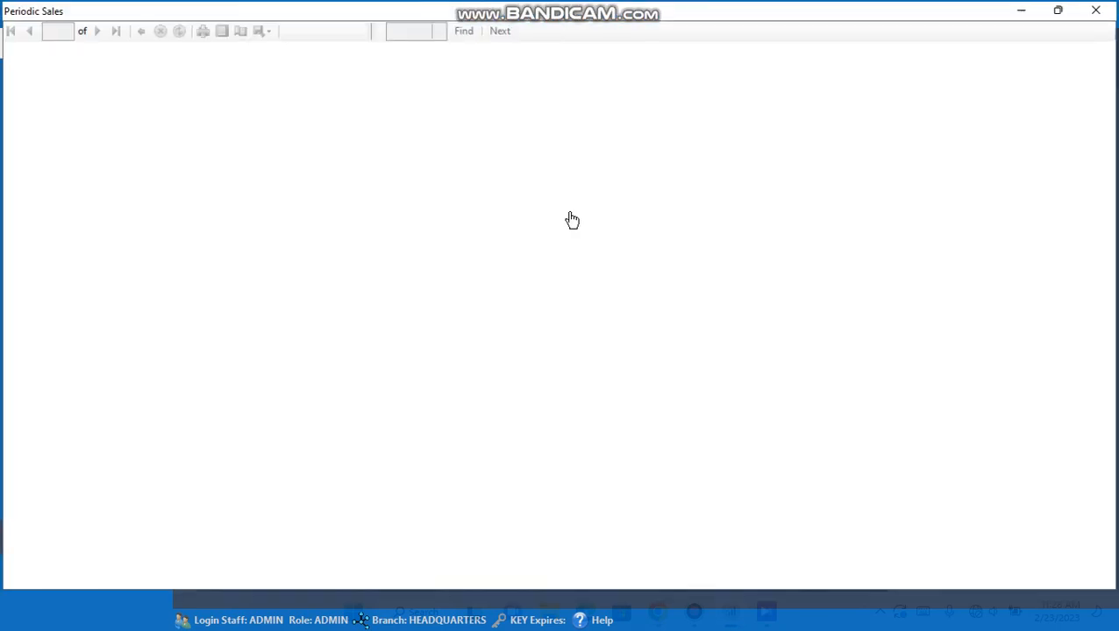
{"action": "left_click", "coordinate": [1098, 8]}
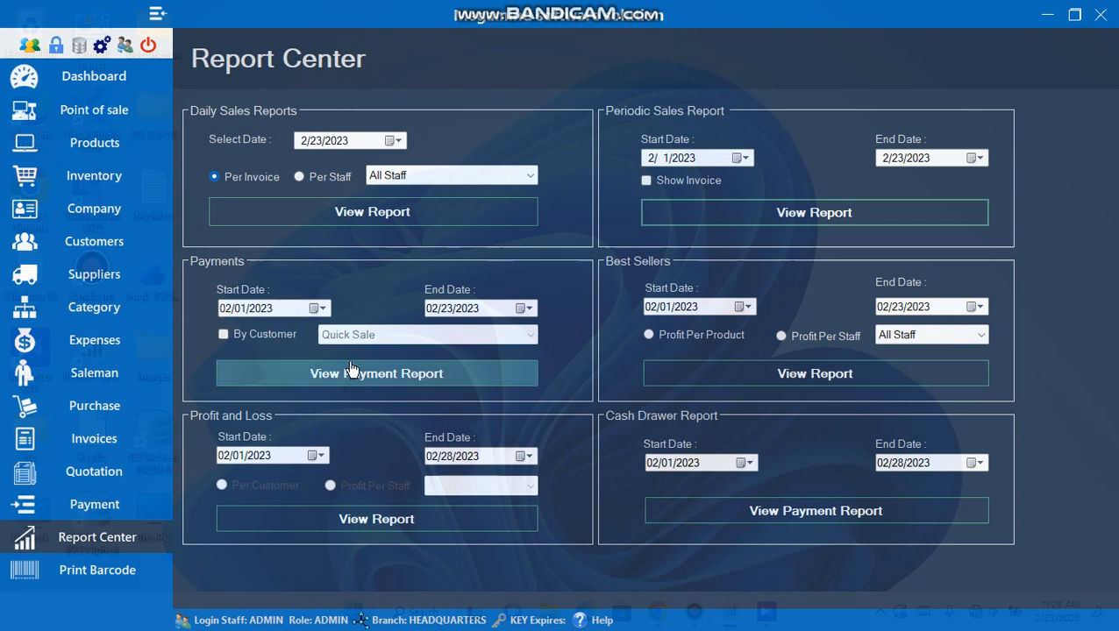
{"action": "left_click", "coordinate": [270, 372]}
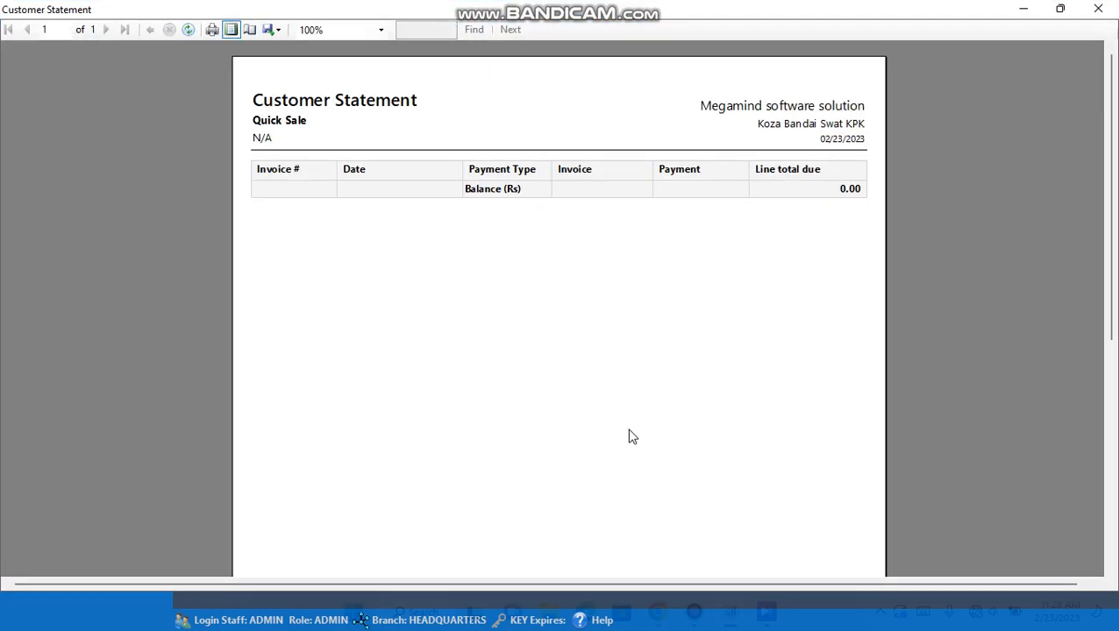
{"action": "left_click", "coordinate": [1098, 9]}
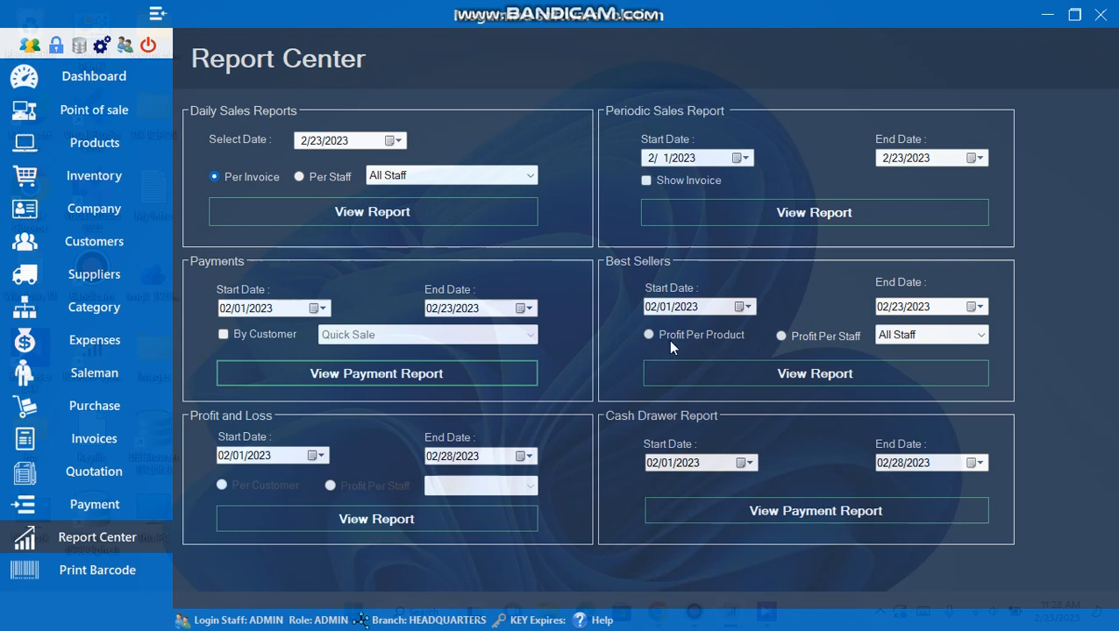
{"action": "left_click", "coordinate": [700, 336]}
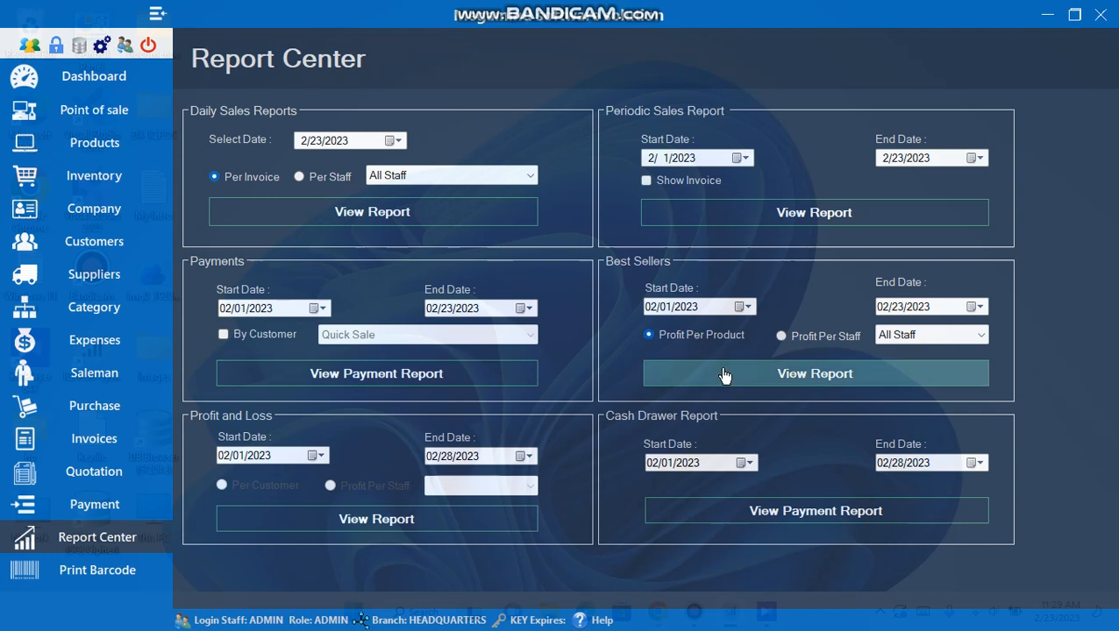
{"action": "left_click", "coordinate": [724, 378]}
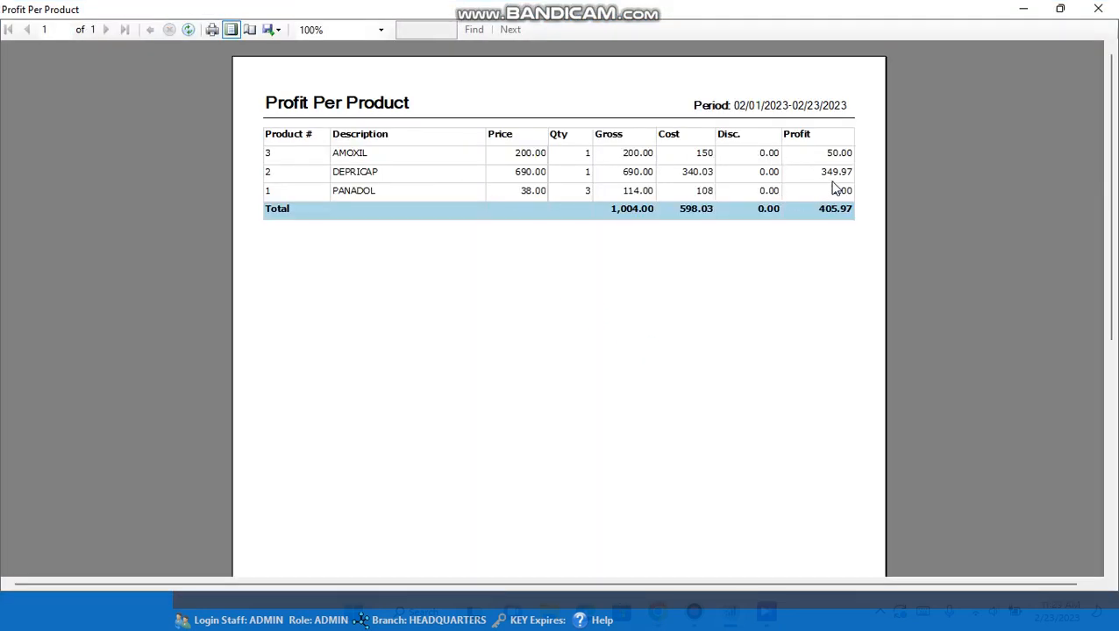
{"action": "left_click", "coordinate": [1099, 9]}
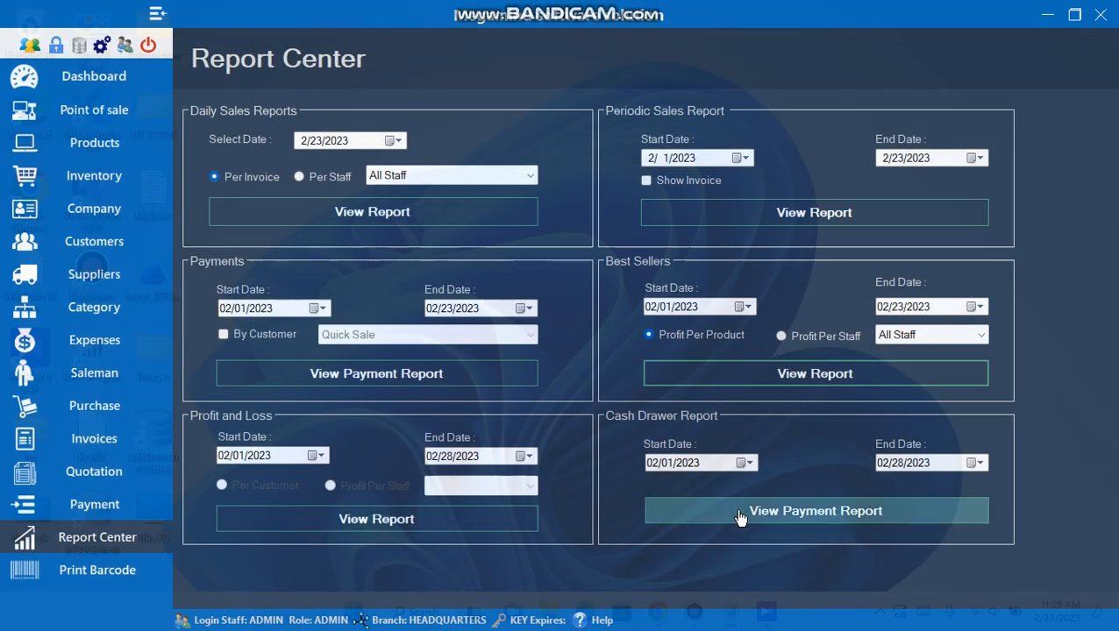
{"action": "left_click", "coordinate": [829, 519]}
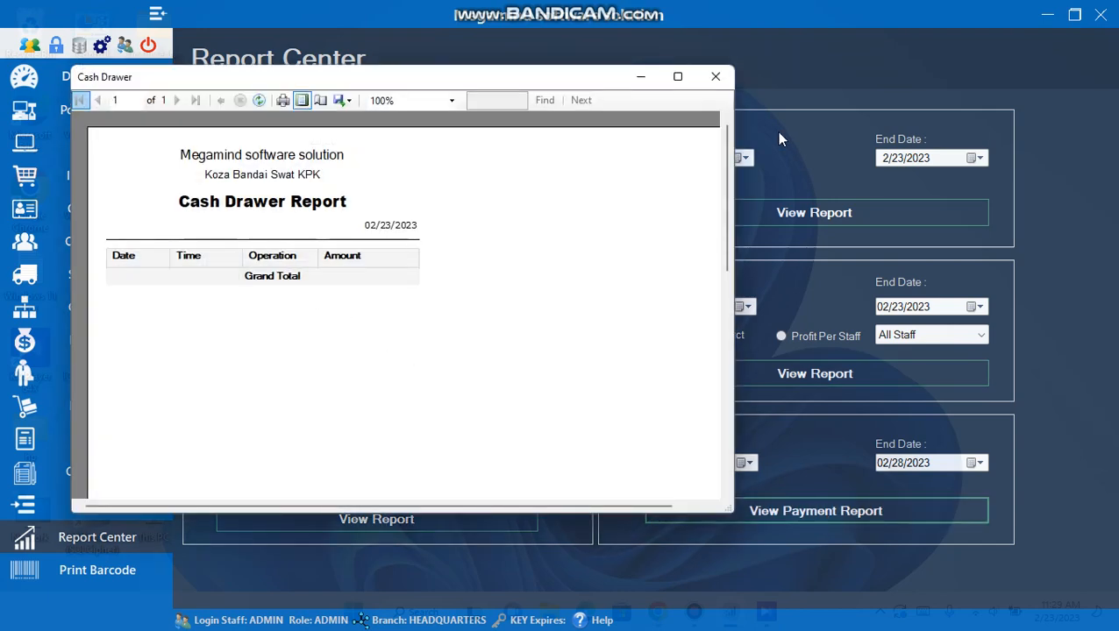
{"action": "left_click", "coordinate": [715, 78]}
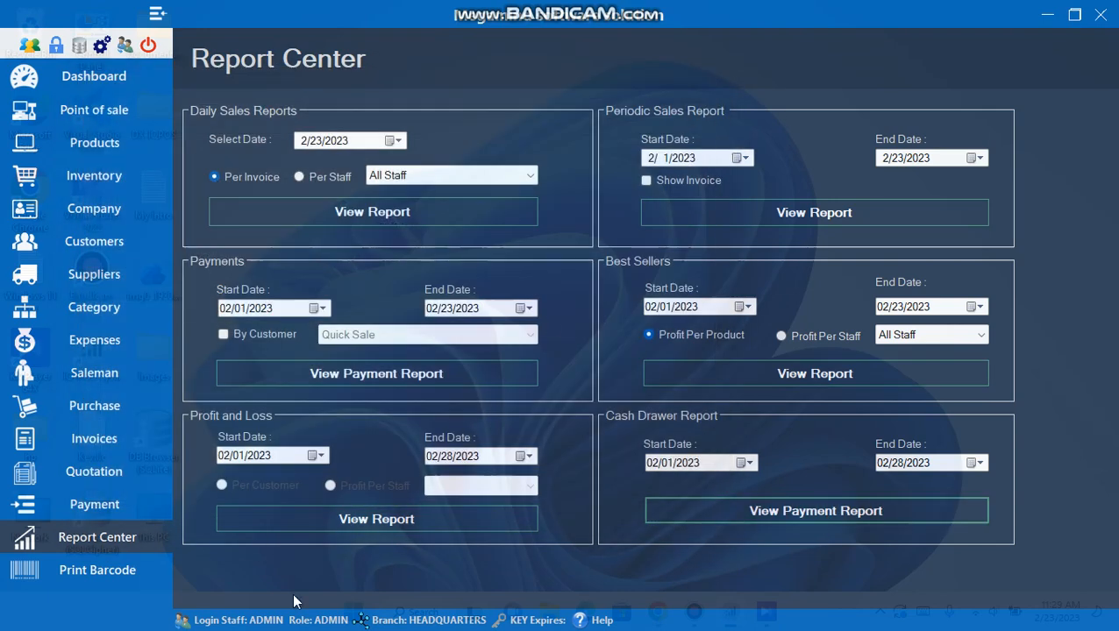
{"action": "left_click", "coordinate": [375, 526]}
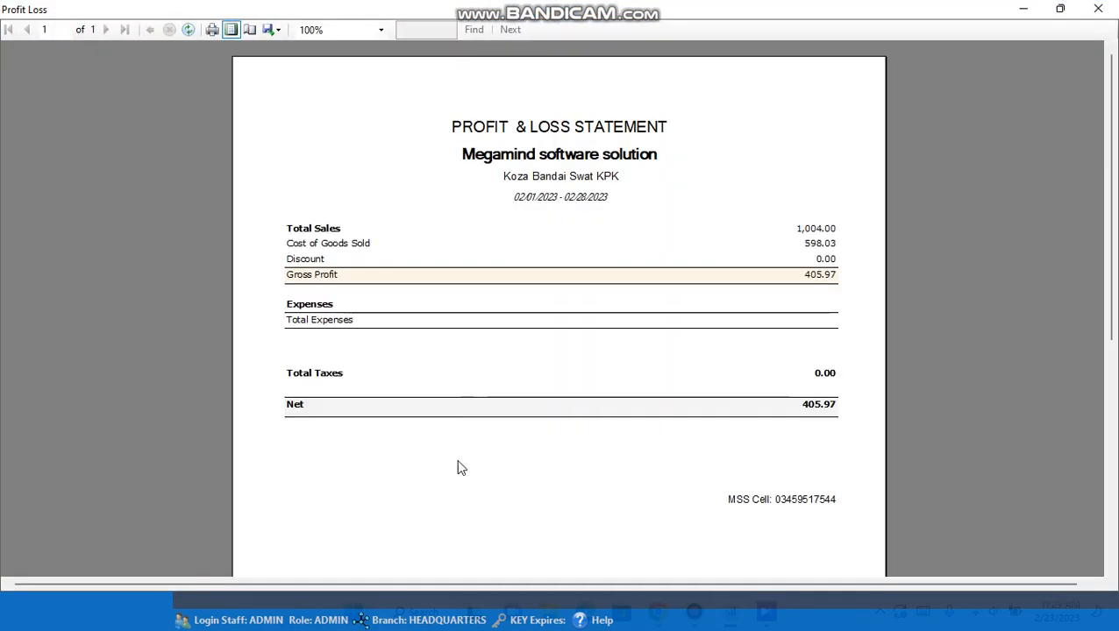
{"action": "left_click", "coordinate": [1084, 10]}
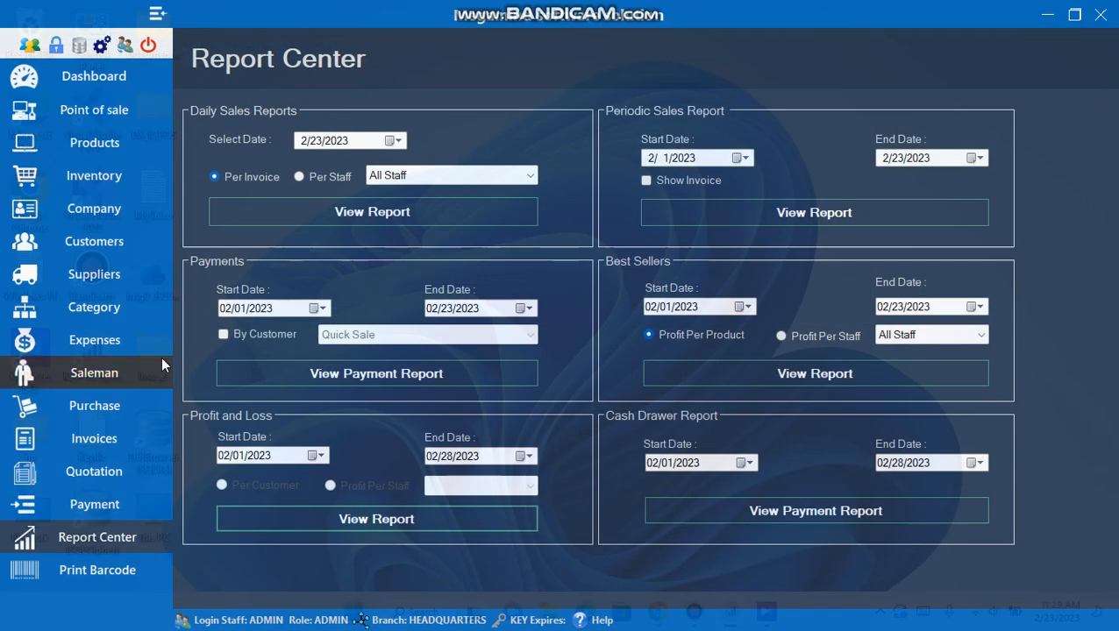
- Select Iqbal as the Invoice Payment customer, then go to Purchase Orders
{"action": "left_click", "coordinate": [102, 505]}
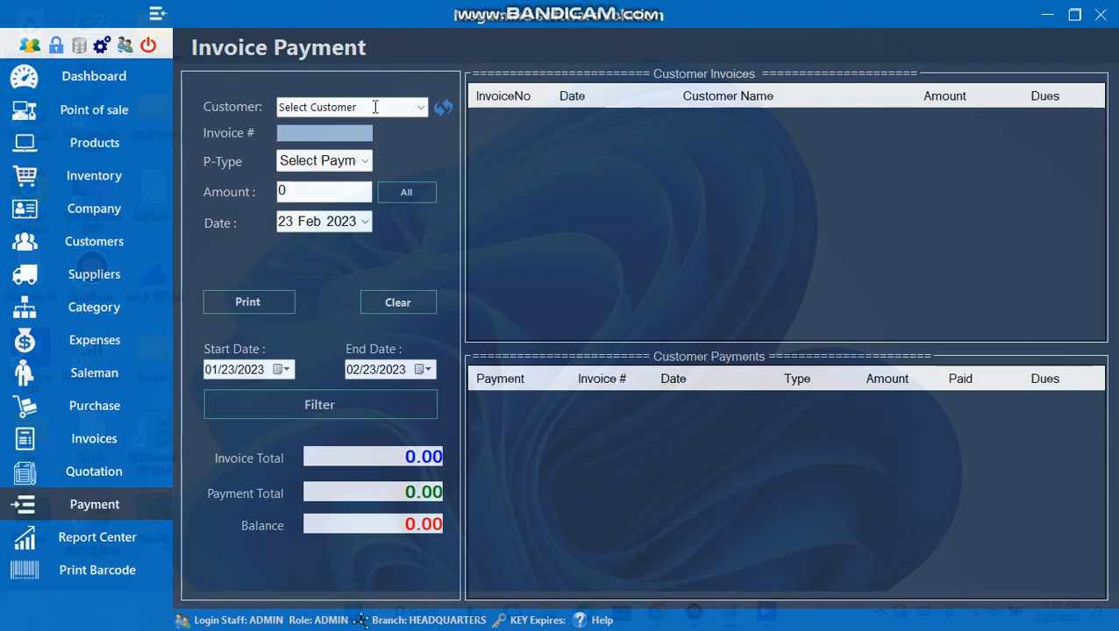
{"action": "left_click", "coordinate": [422, 107]}
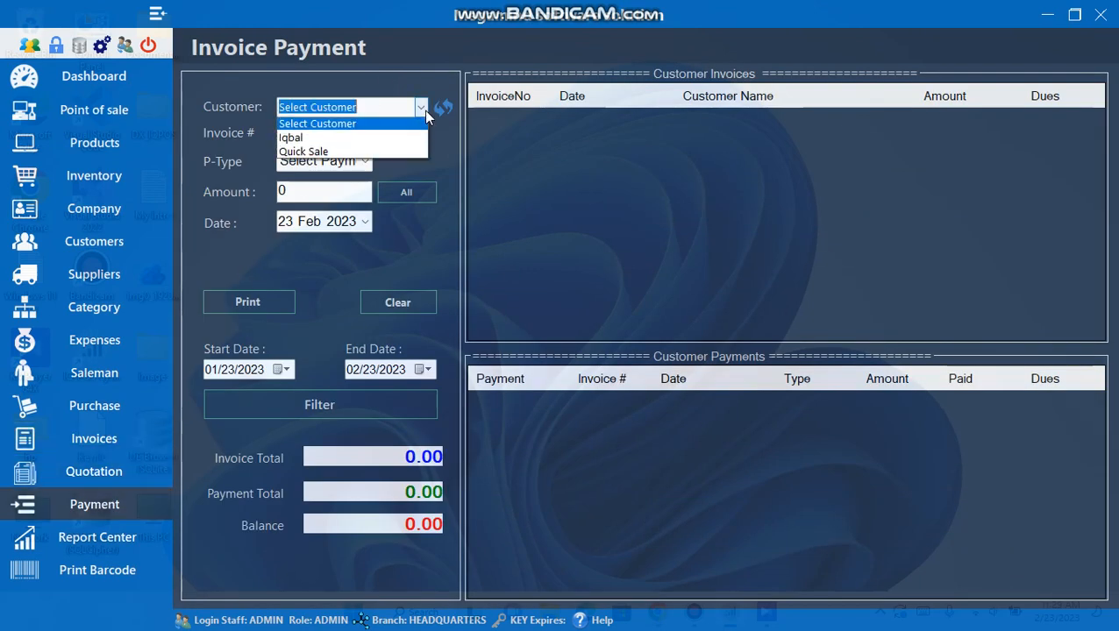
{"action": "left_click", "coordinate": [348, 136]}
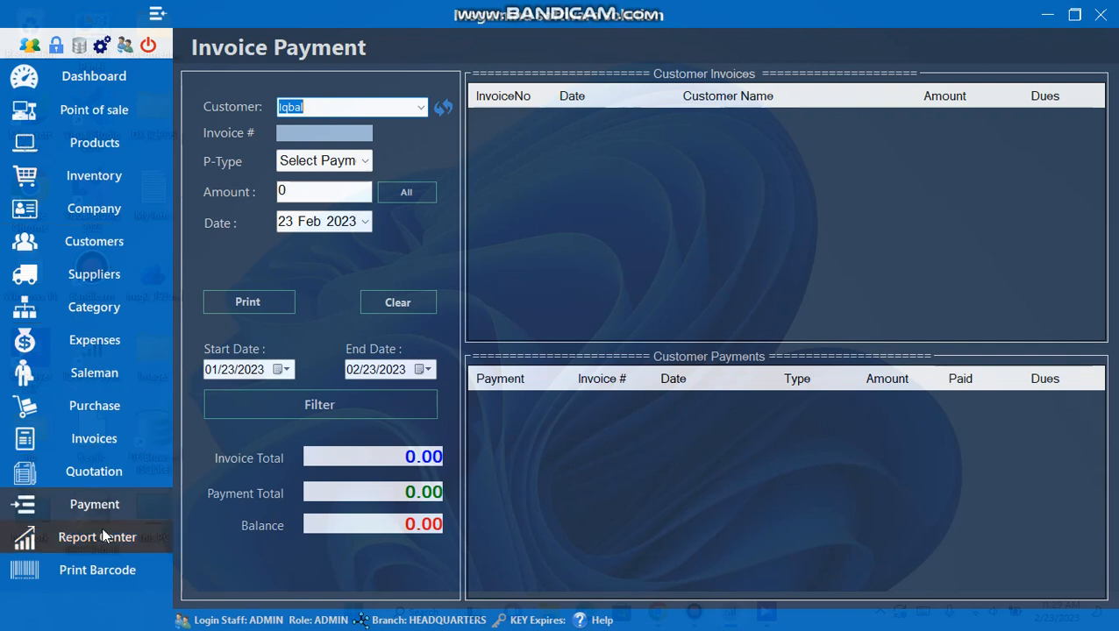
{"action": "left_click", "coordinate": [89, 413]}
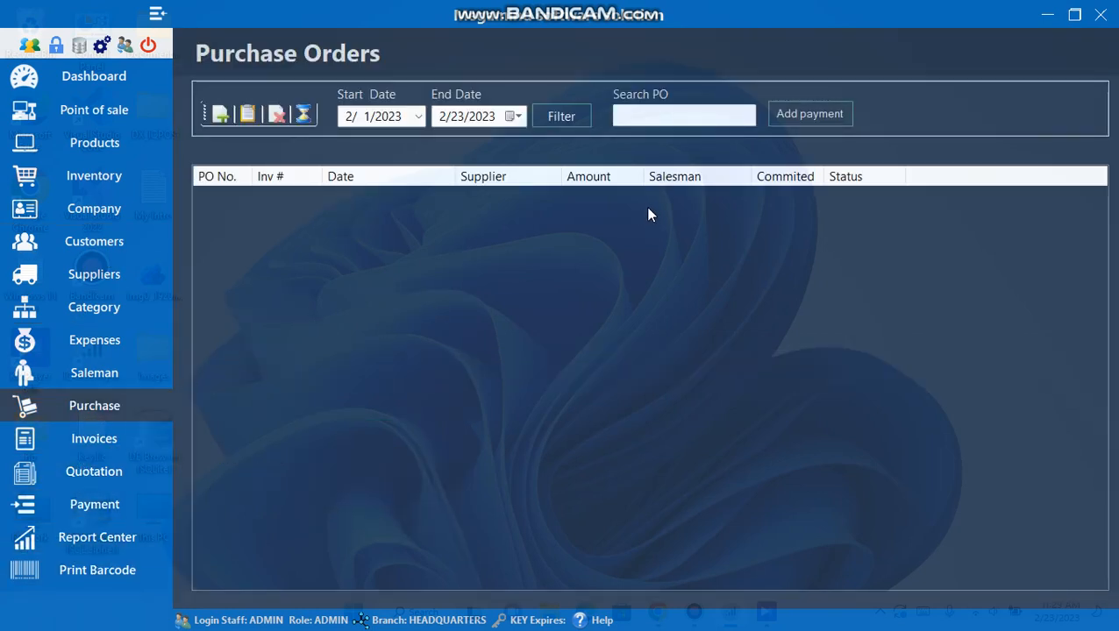
- Start a new purchase order and add AMOXIL with quantity 2
{"action": "left_click", "coordinate": [220, 115]}
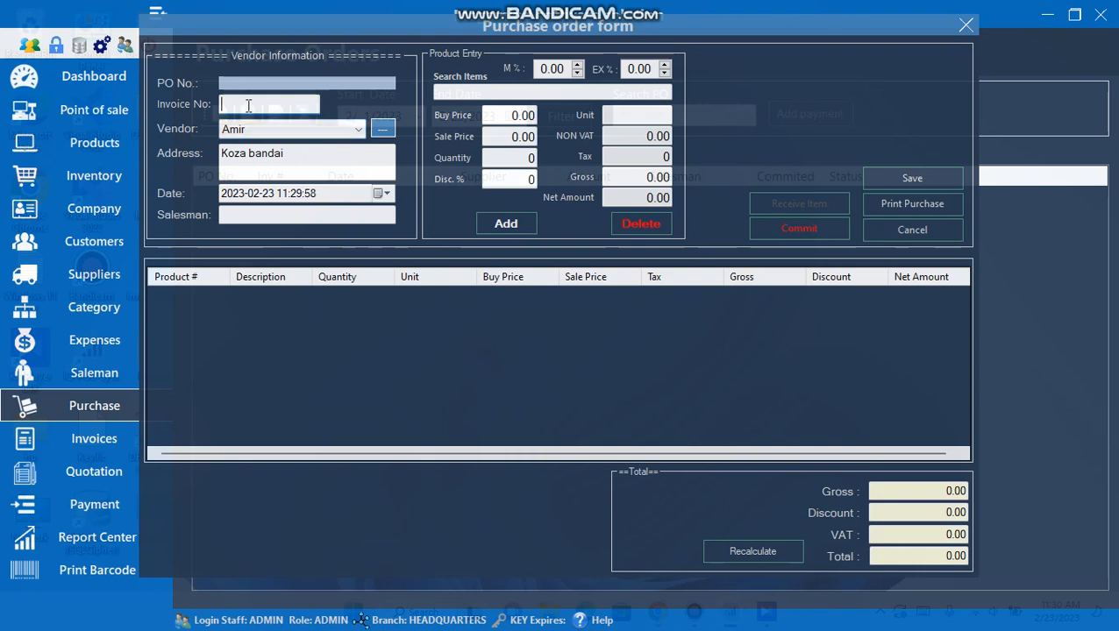
{"action": "left_click", "coordinate": [359, 131]}
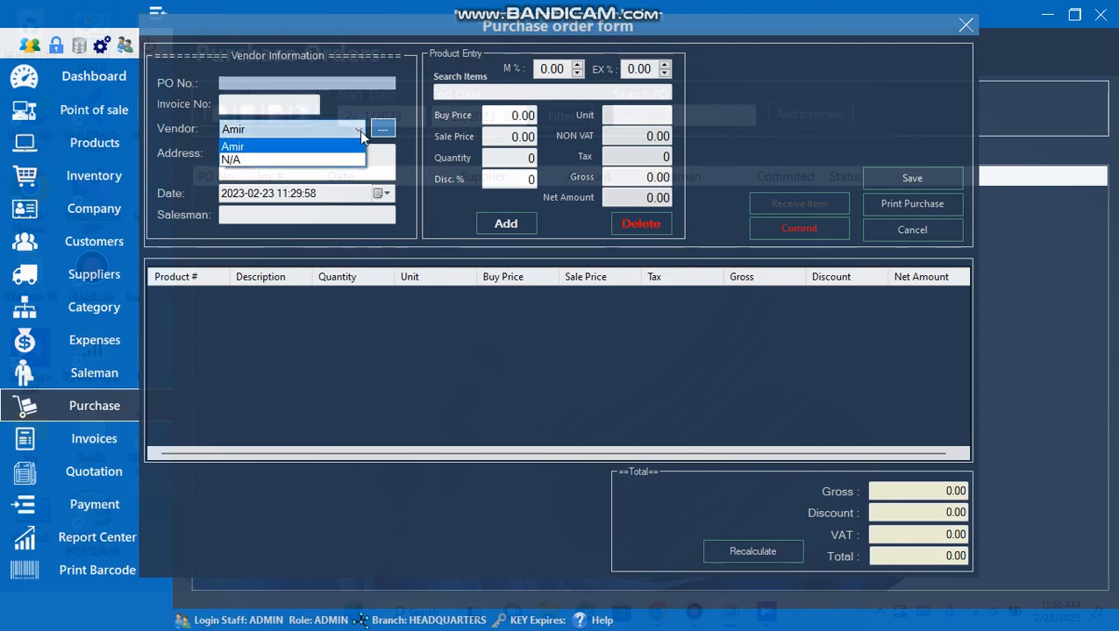
{"action": "left_click", "coordinate": [470, 94]}
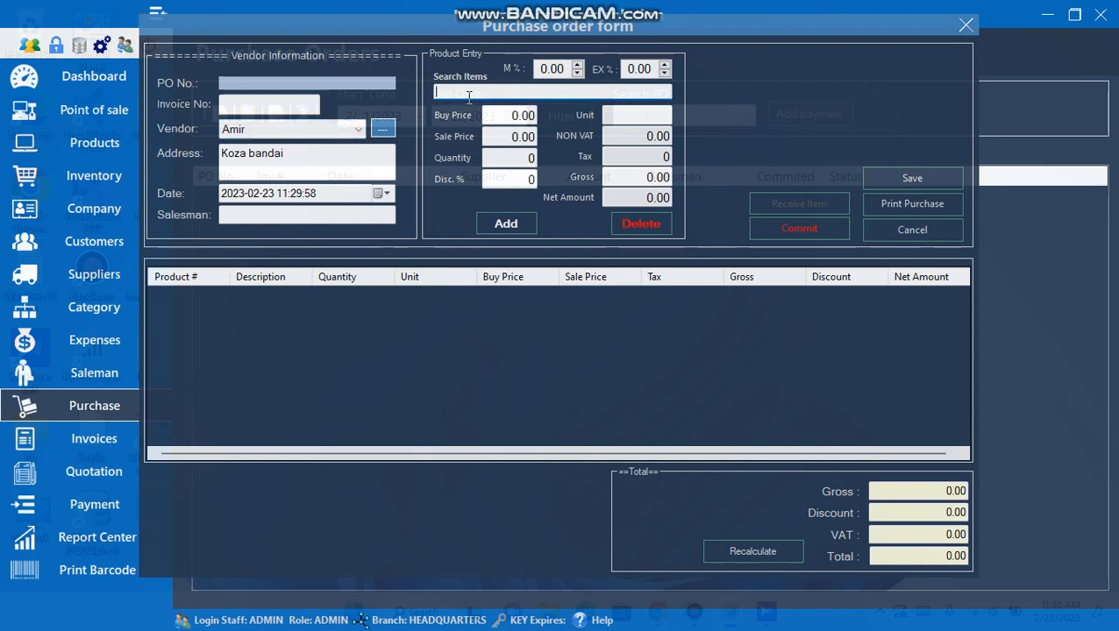
{"action": "type", "text": "a"}
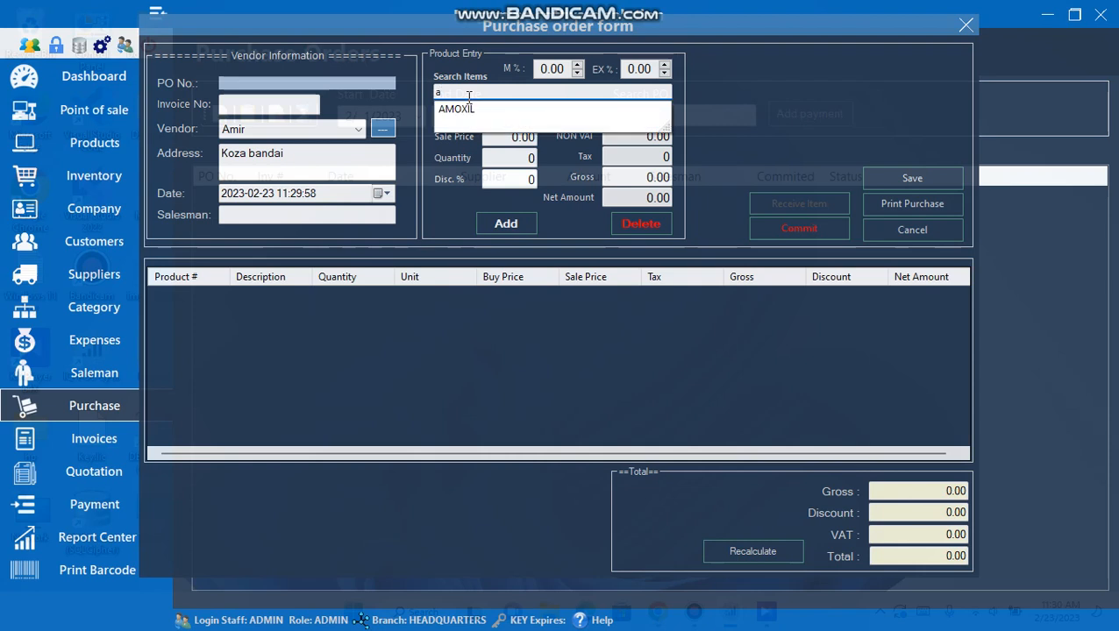
{"action": "key", "text": "Down"}
{"action": "key", "text": "Return"}
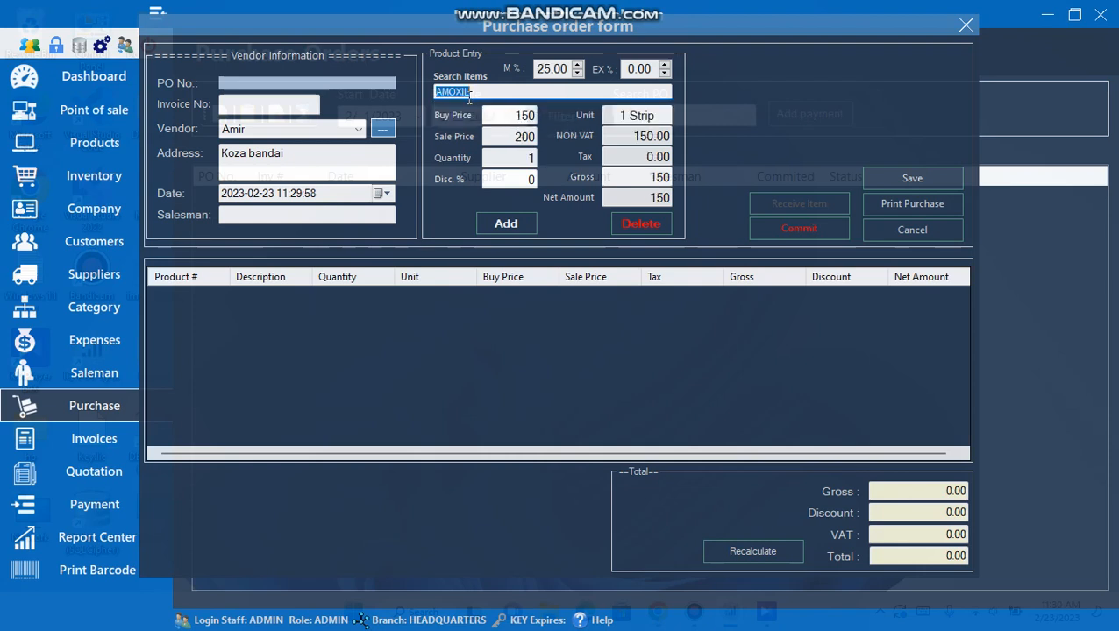
{"action": "key", "text": "Tab"}
{"action": "key", "text": "Tab"}
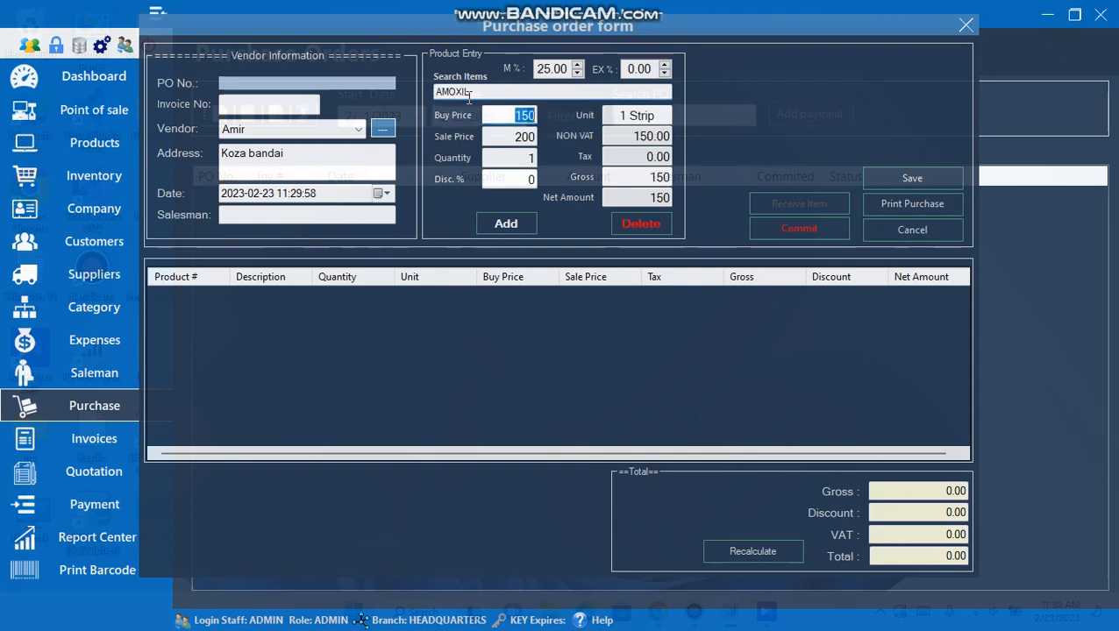
{"action": "key", "text": "Tab"}
{"action": "type", "text": "2"}
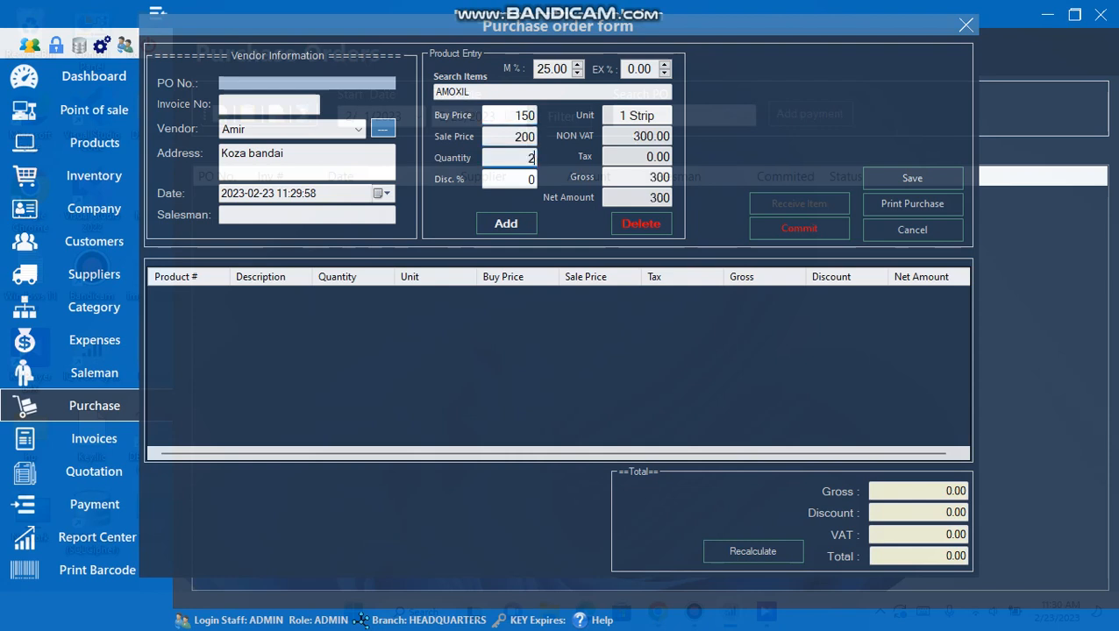
{"action": "key", "text": "Tab"}
{"action": "key", "text": "Tab"}
{"action": "key", "text": "Return"}
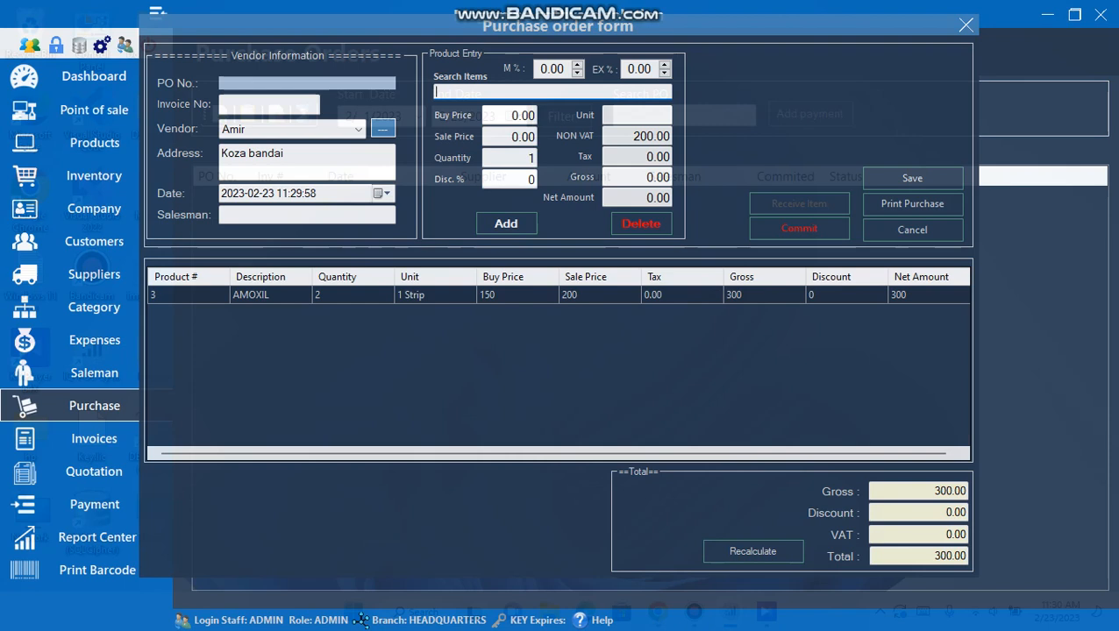
- Add PANADOL qty 5, batch 54656 expiring 2/25/2023, and enter supplier invoice number 454
{"action": "type", "text": "pan"}
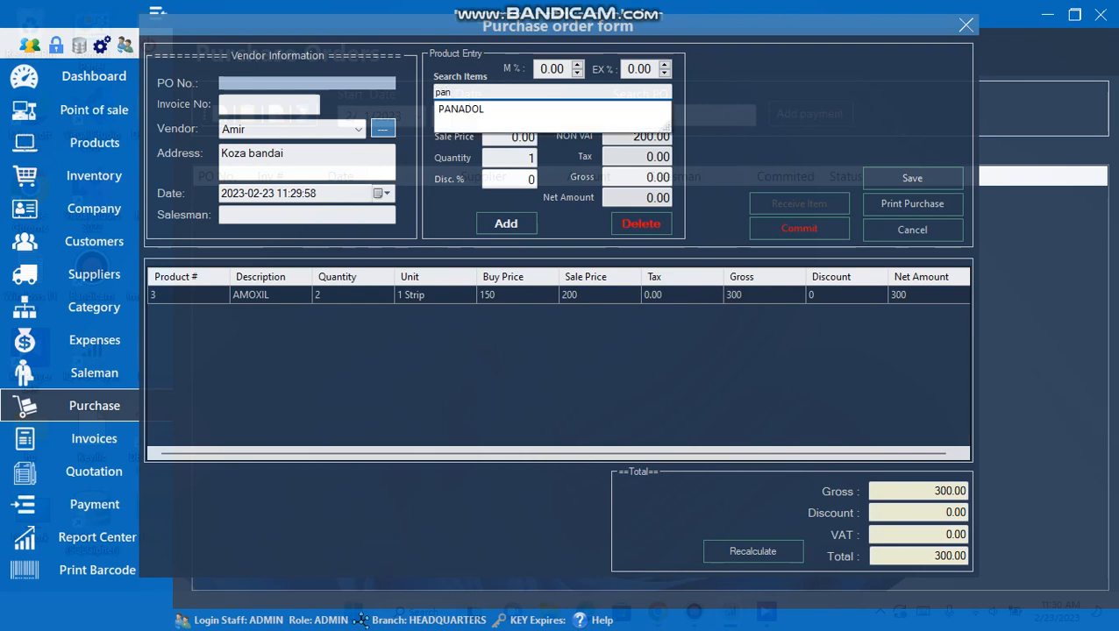
{"action": "left_click", "coordinate": [468, 108]}
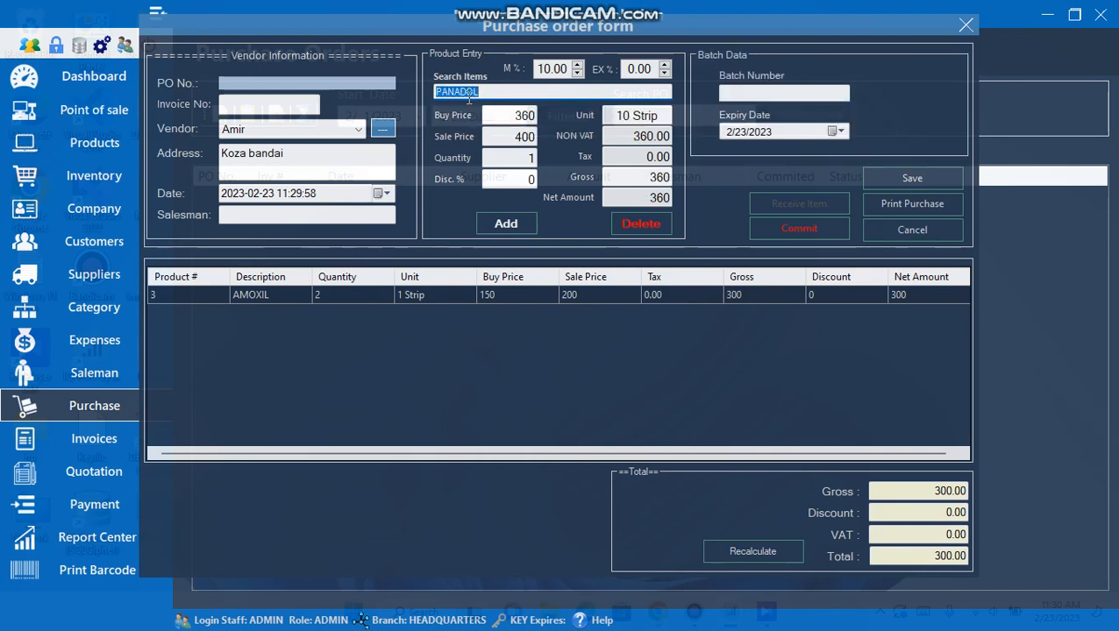
{"action": "key", "text": "Tab"}
{"action": "key", "text": "Tab"}
{"action": "key", "text": "Tab"}
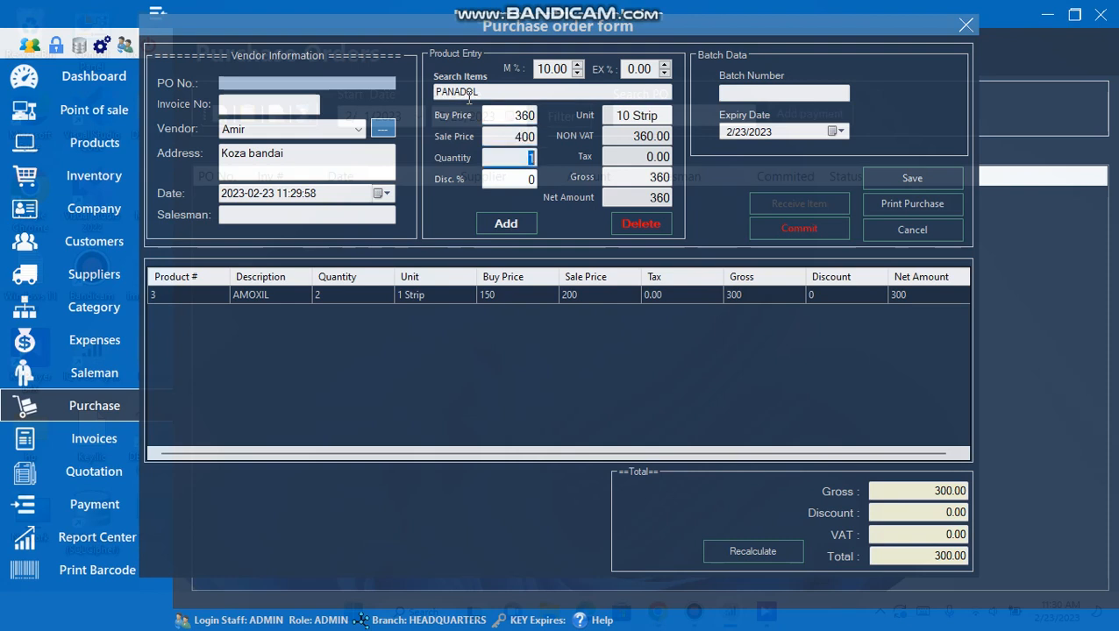
{"action": "type", "text": "5"}
{"action": "key", "text": "Tab"}
{"action": "key", "text": "Tab"}
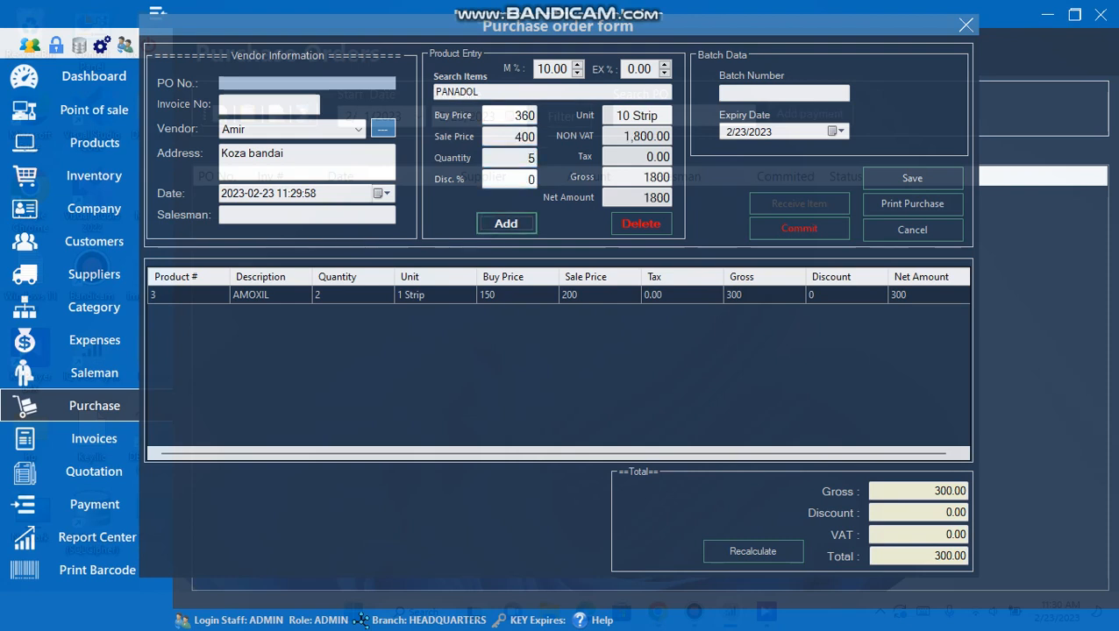
{"action": "key", "text": "Return"}
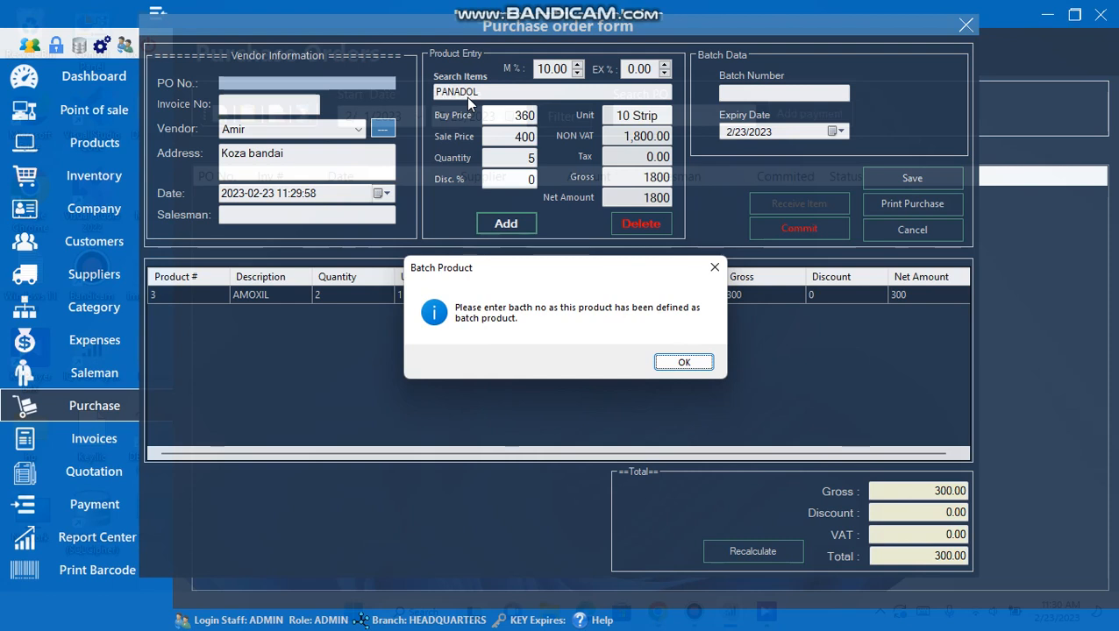
{"action": "left_click", "coordinate": [671, 363]}
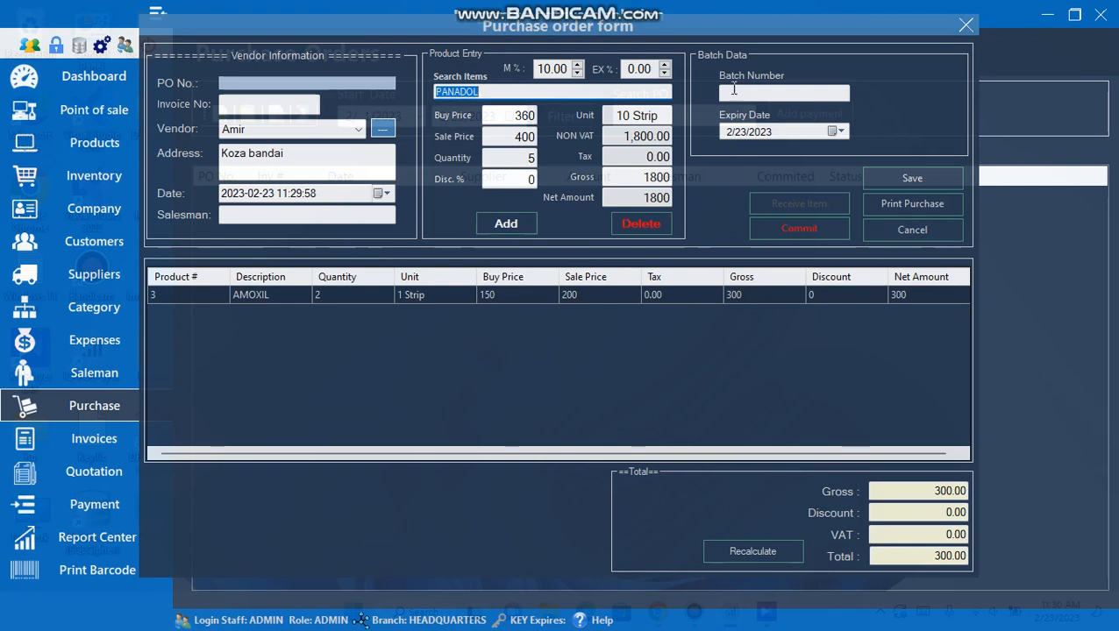
{"action": "left_click", "coordinate": [769, 93]}
{"action": "type", "text": "54656"}
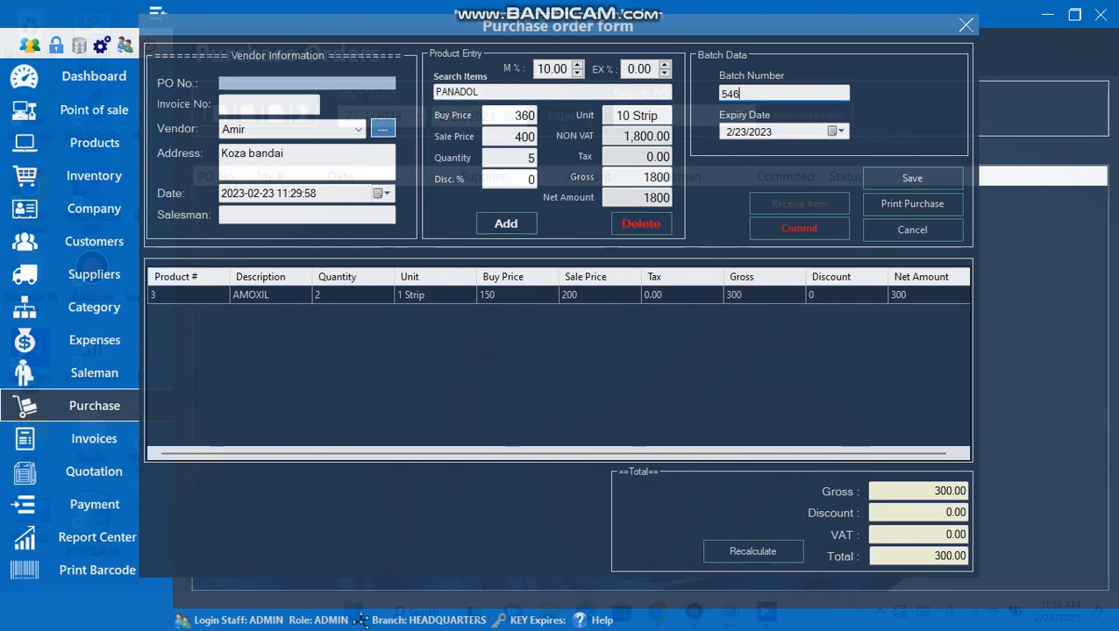
{"action": "left_click", "coordinate": [845, 131]}
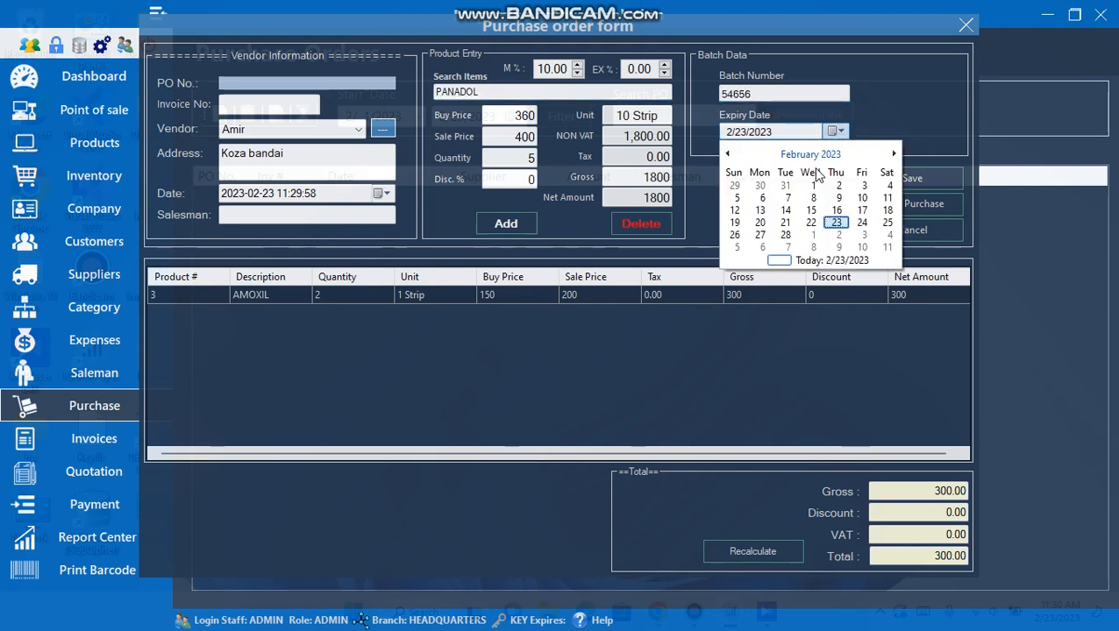
{"action": "left_click", "coordinate": [885, 221]}
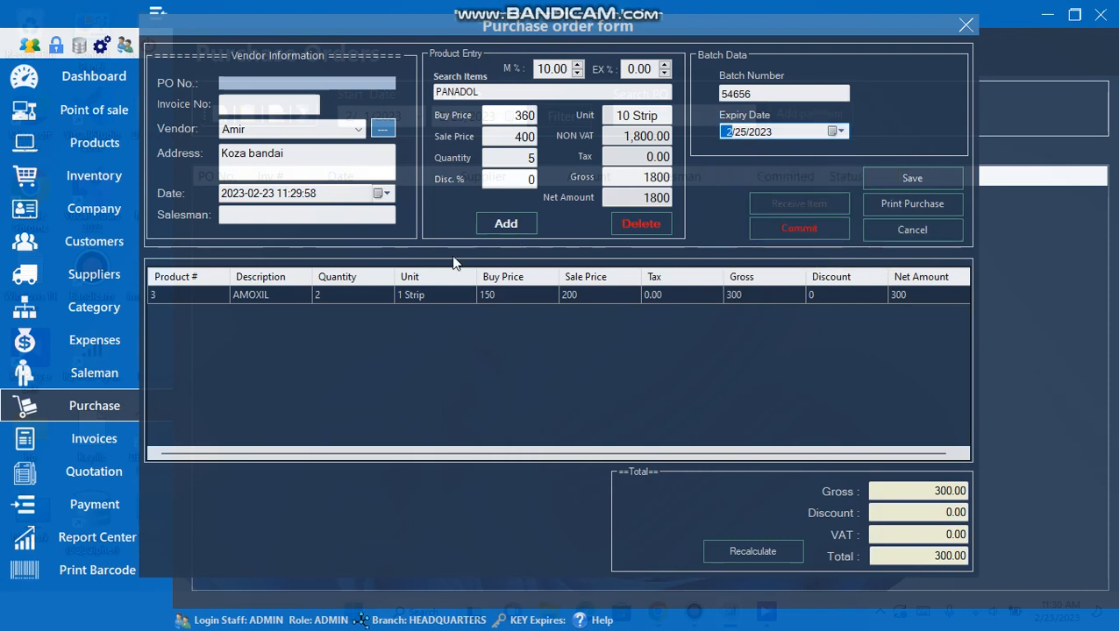
{"action": "left_click", "coordinate": [500, 224]}
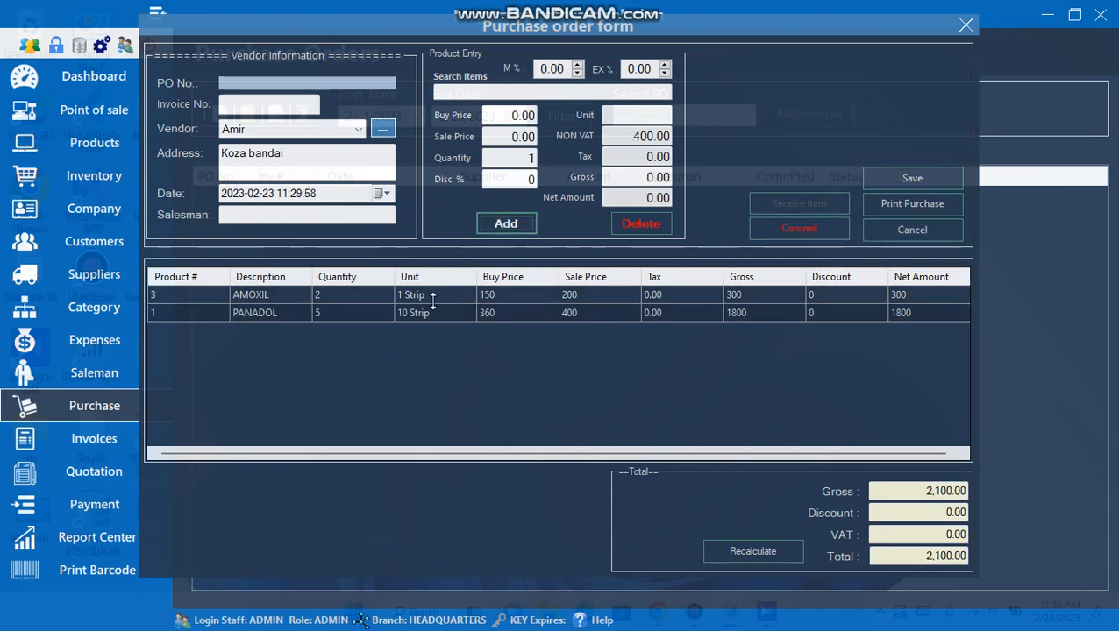
{"action": "left_click", "coordinate": [266, 107]}
{"action": "type", "text": "454"}
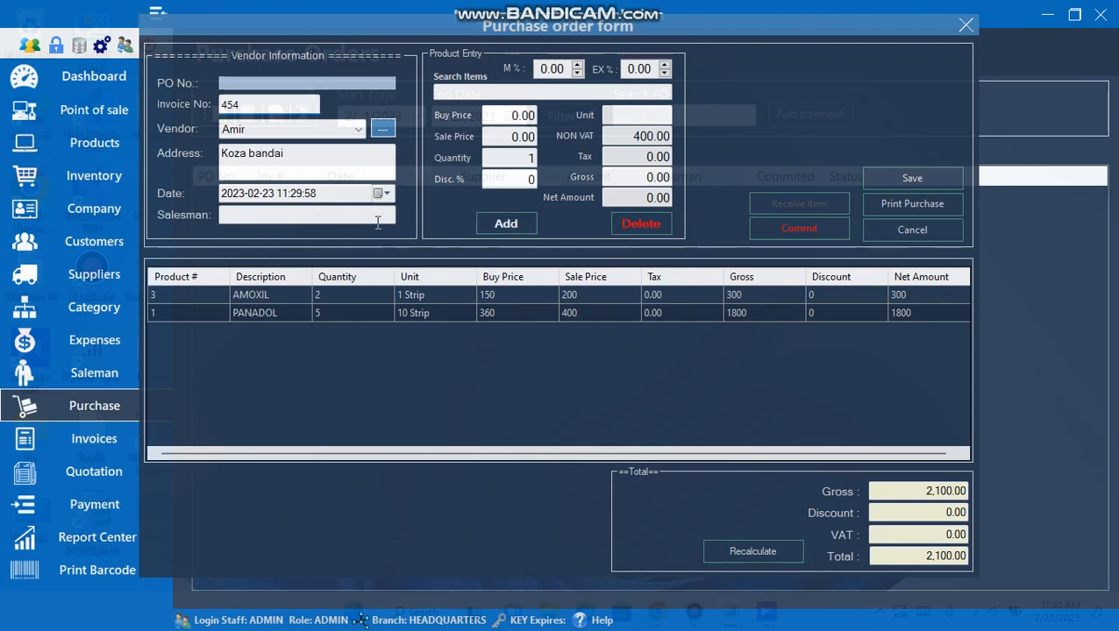
- Save the new purchase order and acknowledge its creation
{"action": "left_click", "coordinate": [909, 180]}
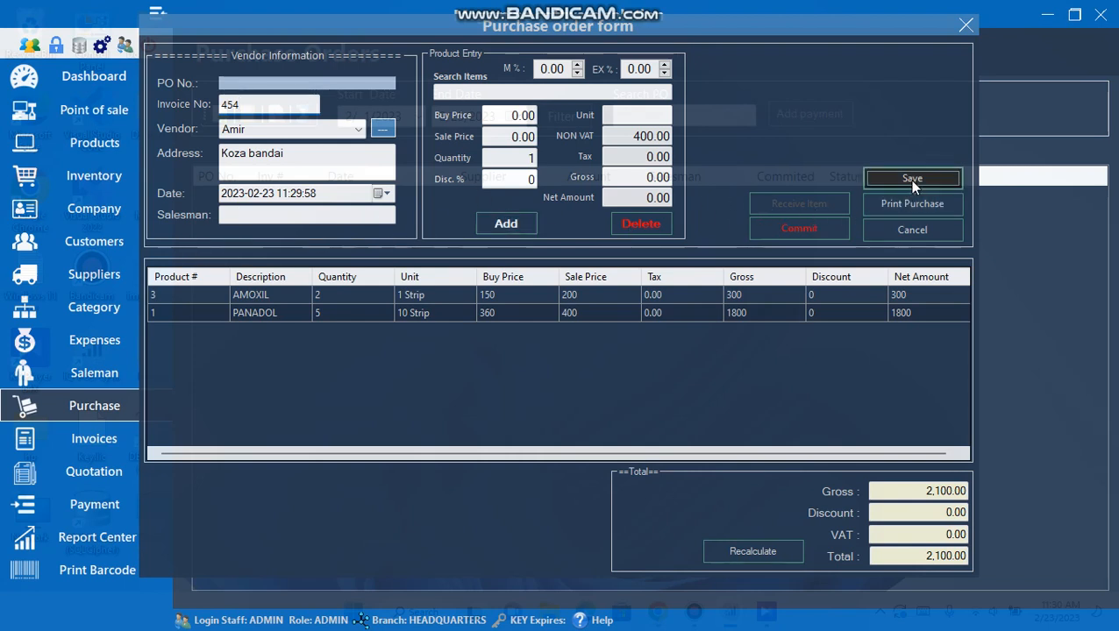
{"action": "left_click", "coordinate": [591, 363]}
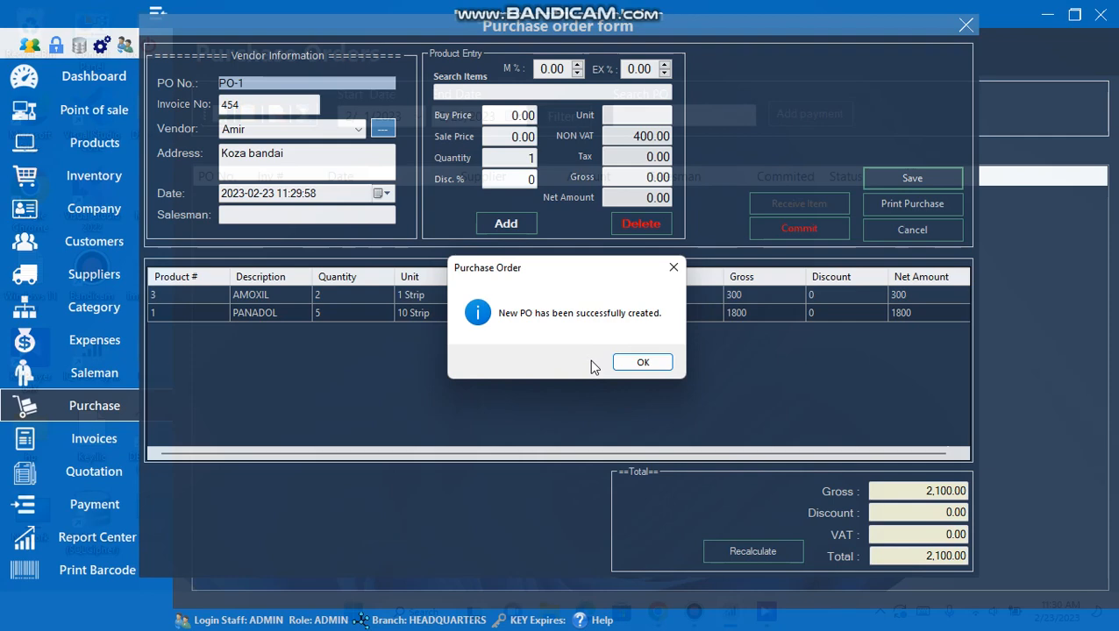
{"action": "left_click", "coordinate": [643, 364]}
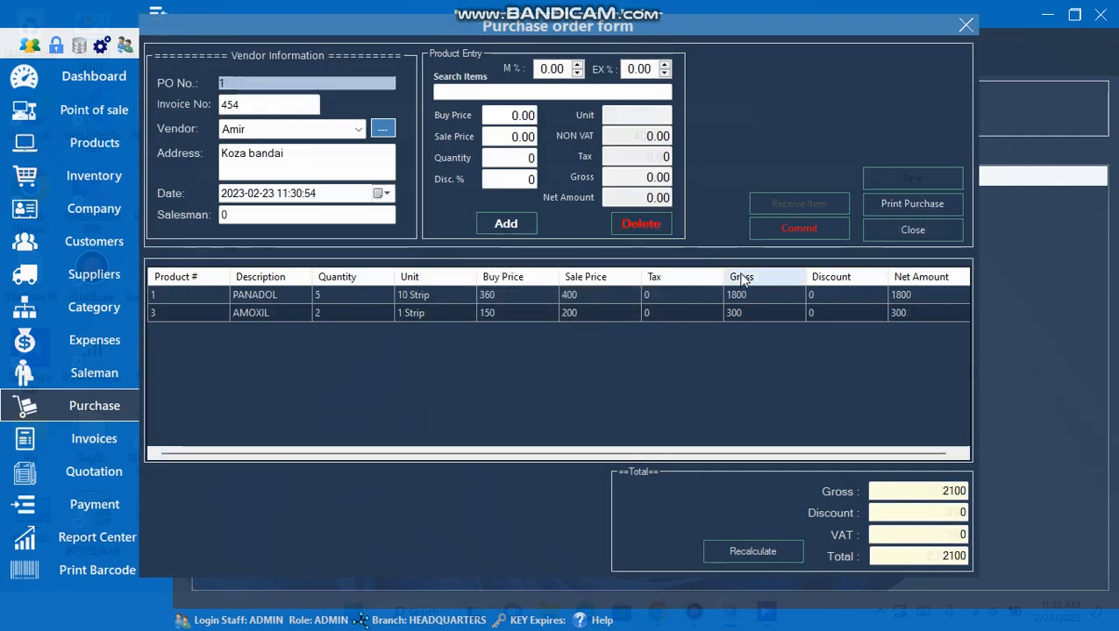
- Commit the purchase order, receive its stock into inventory, and close the form
{"action": "left_click", "coordinate": [820, 232]}
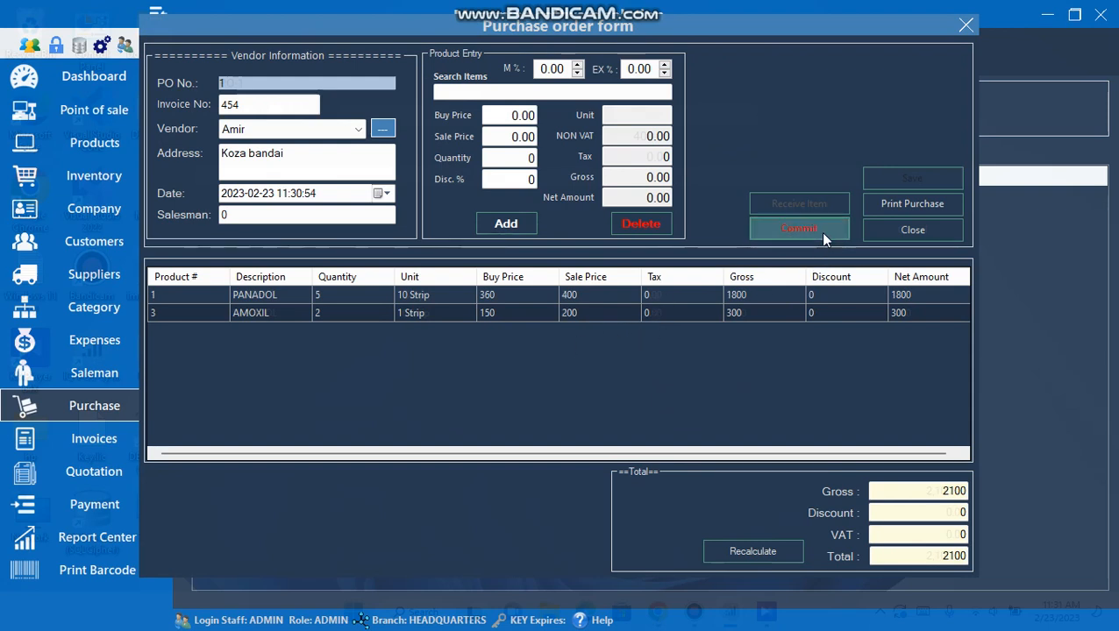
{"action": "left_click", "coordinate": [623, 363]}
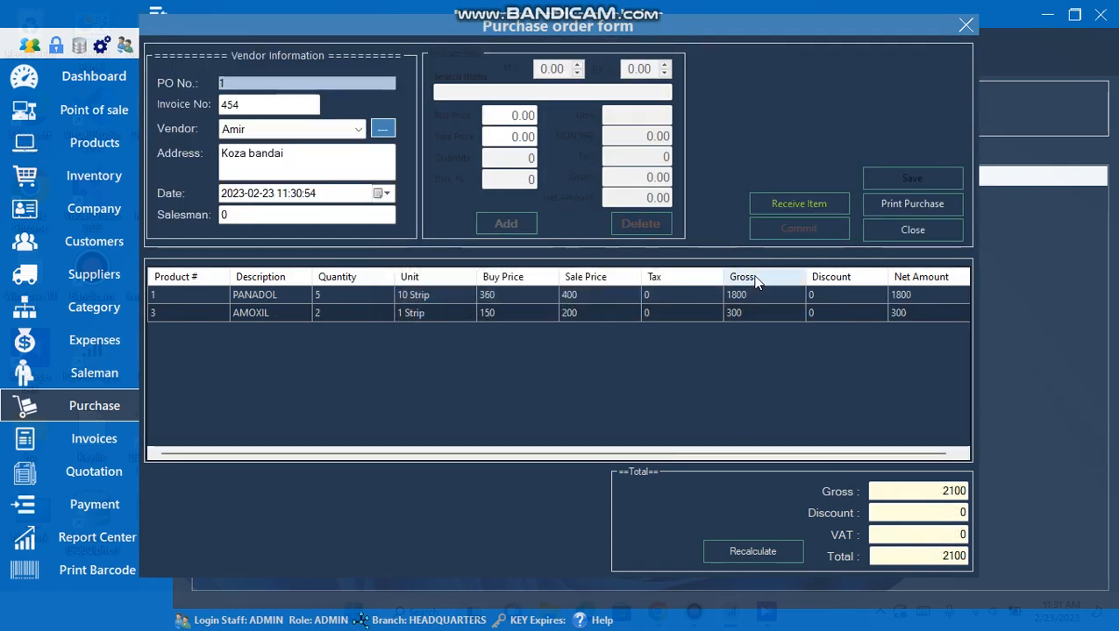
{"action": "left_click", "coordinate": [788, 209]}
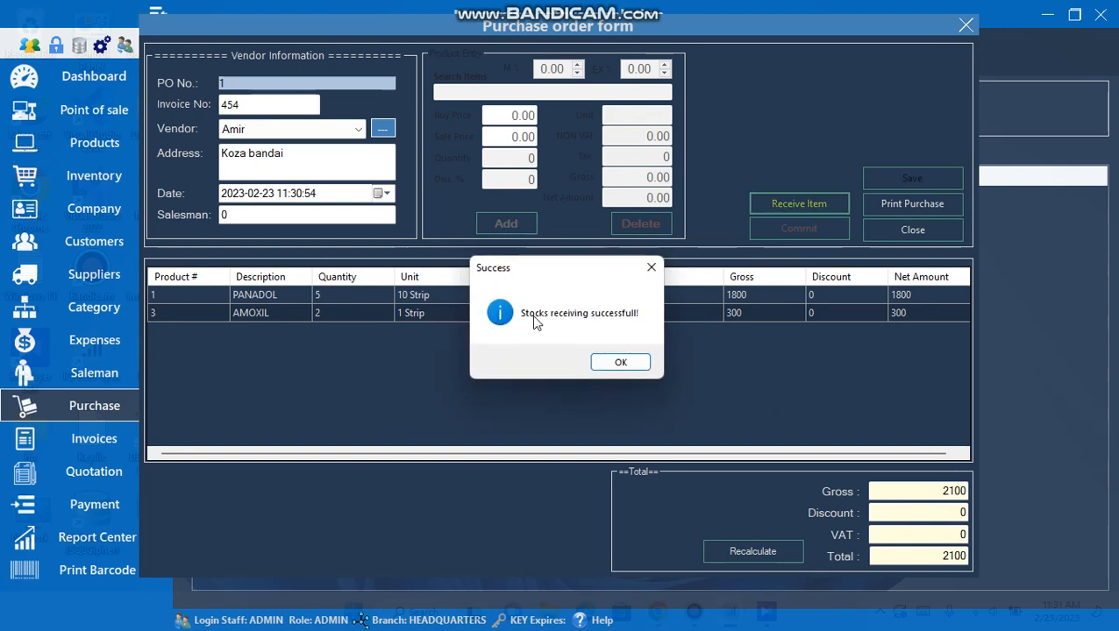
{"action": "left_click", "coordinate": [620, 364]}
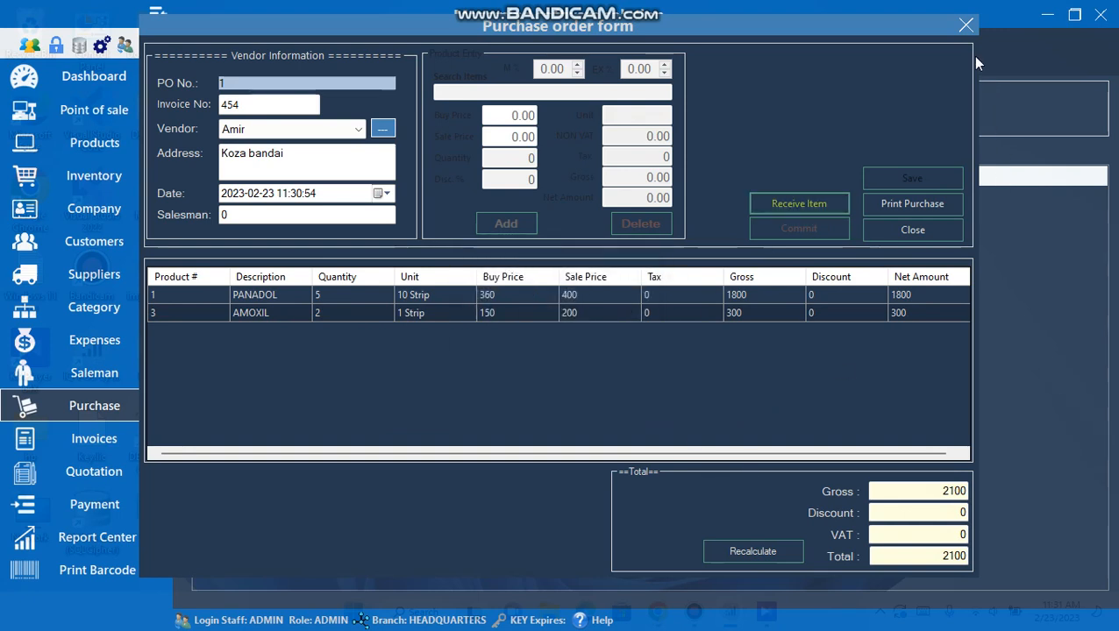
{"action": "left_click", "coordinate": [966, 24]}
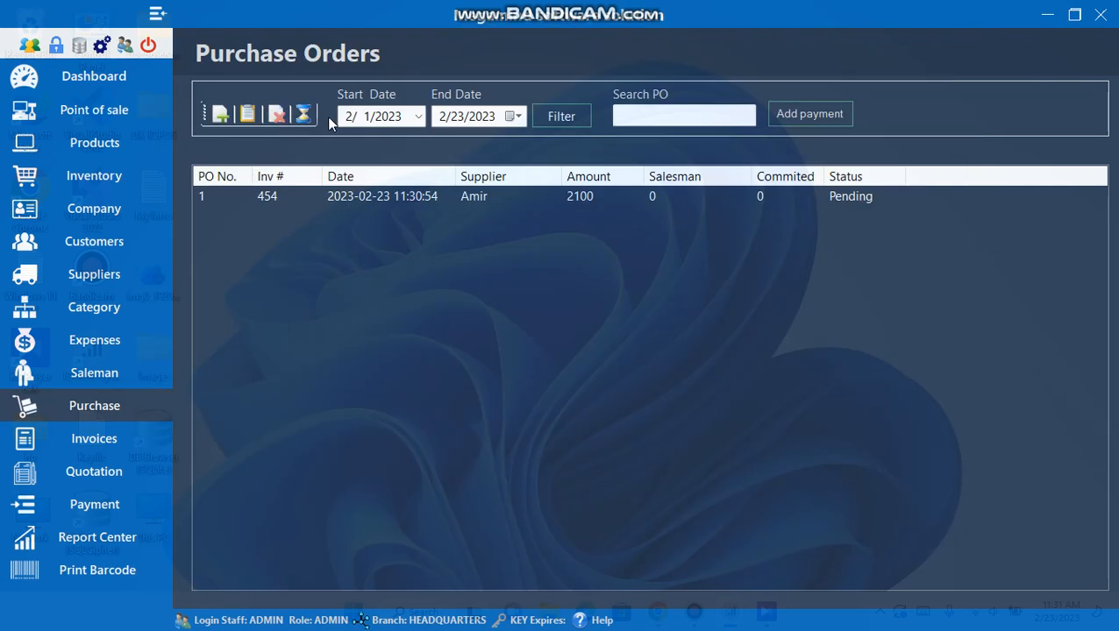
- Refresh the list, open purchase order 1 to review its two items, then close it
{"action": "left_click", "coordinate": [302, 114]}
{"action": "left_click", "coordinate": [349, 196]}
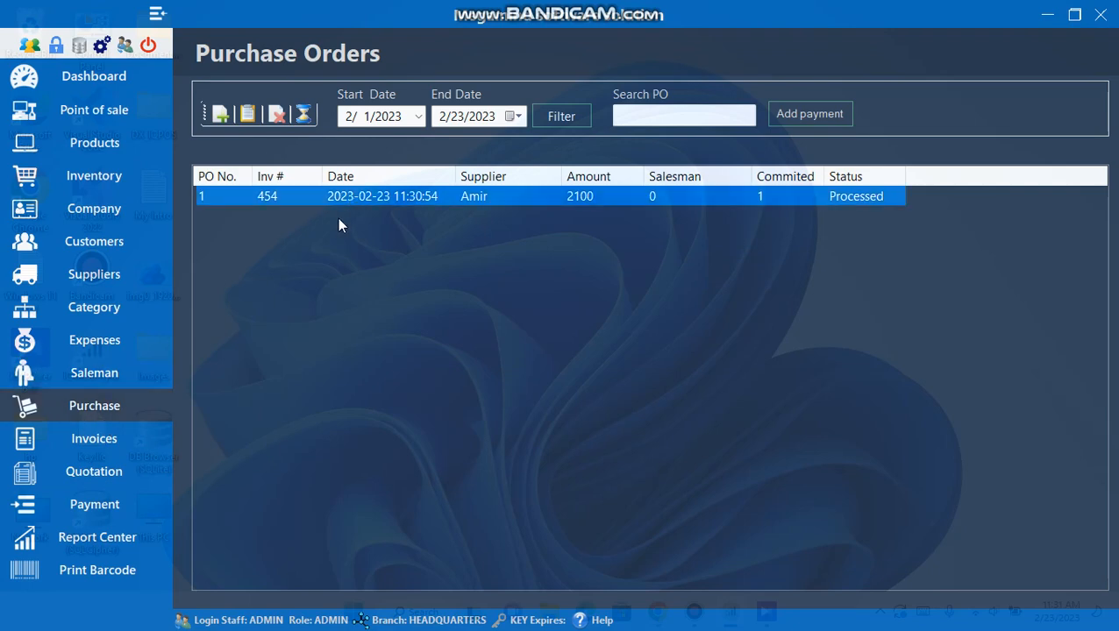
{"action": "left_click", "coordinate": [248, 114]}
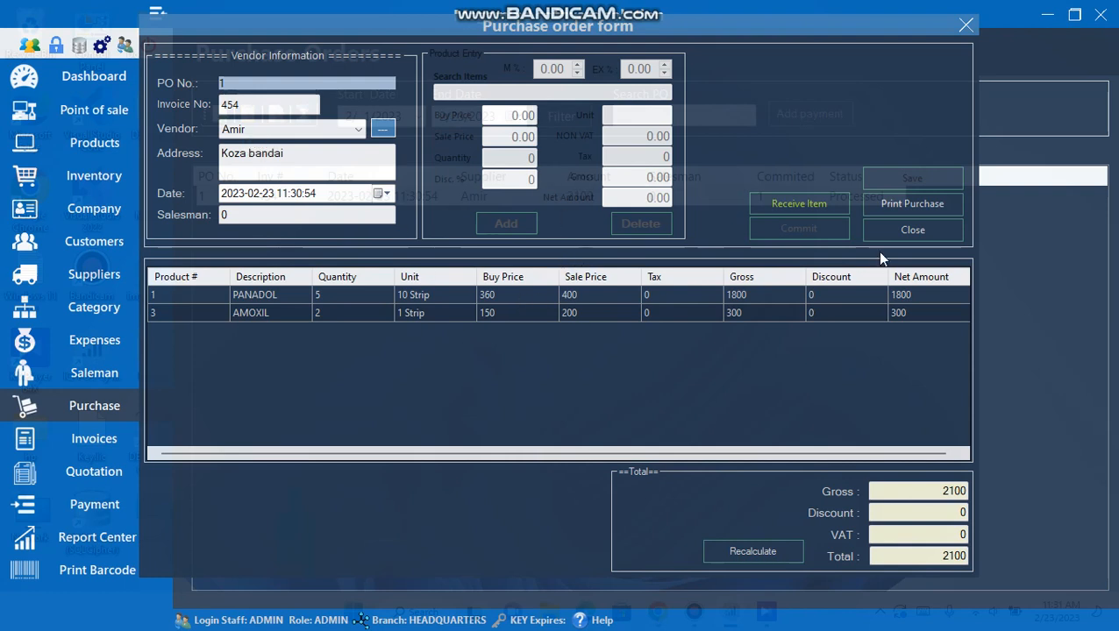
{"action": "left_click", "coordinate": [973, 24]}
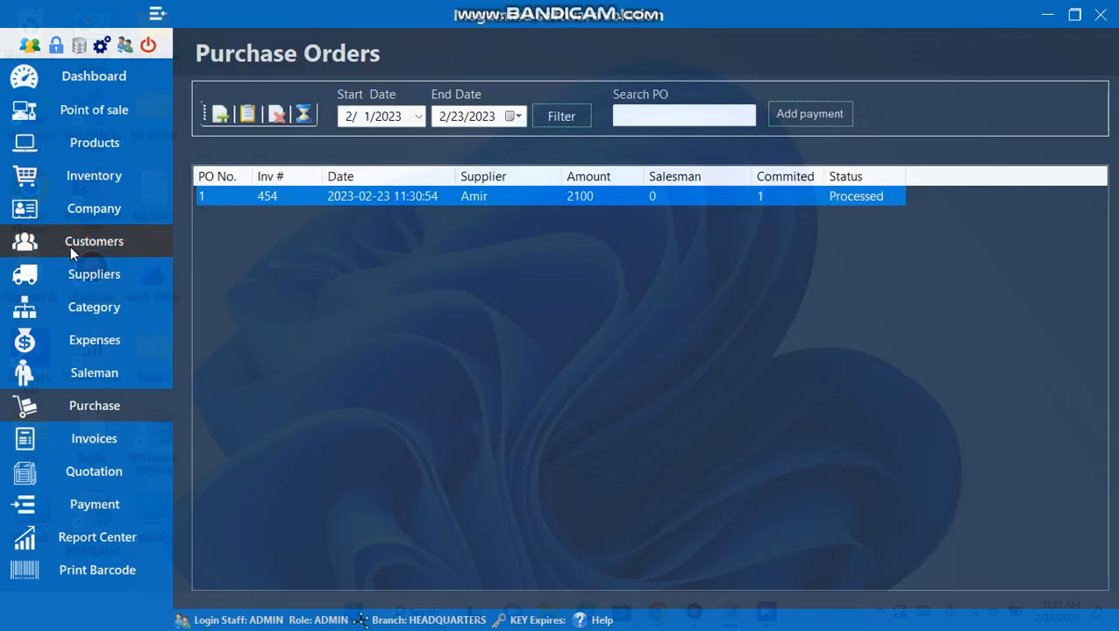
- Open Point of sale from Invoices and choose the existing customer as the buyer
{"action": "left_click", "coordinate": [72, 443]}
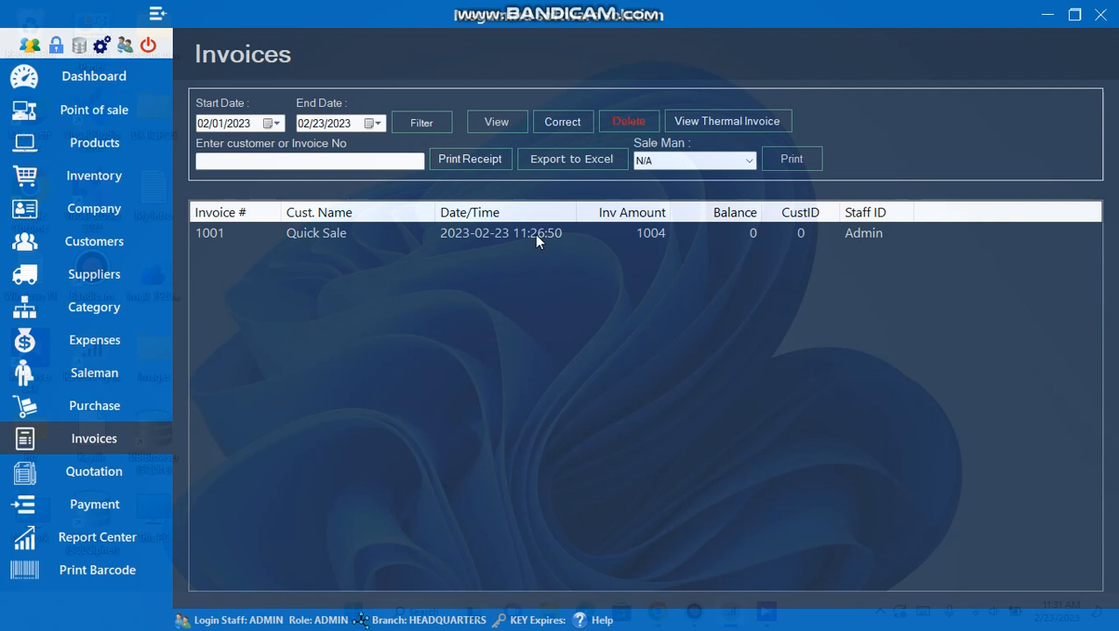
{"action": "left_click", "coordinate": [478, 234]}
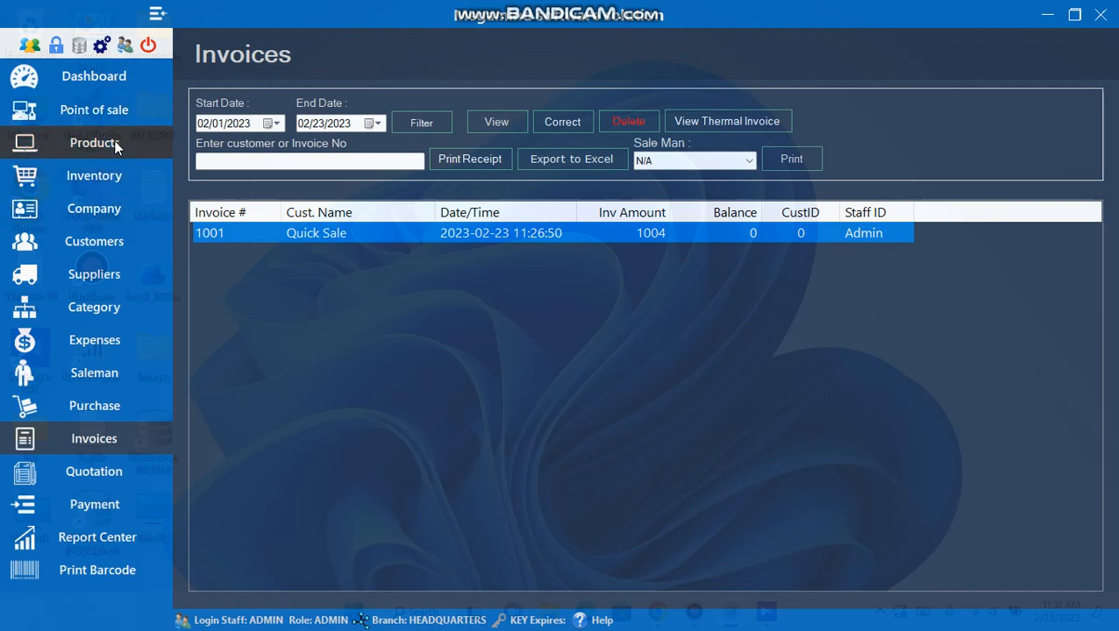
{"action": "left_click", "coordinate": [96, 111]}
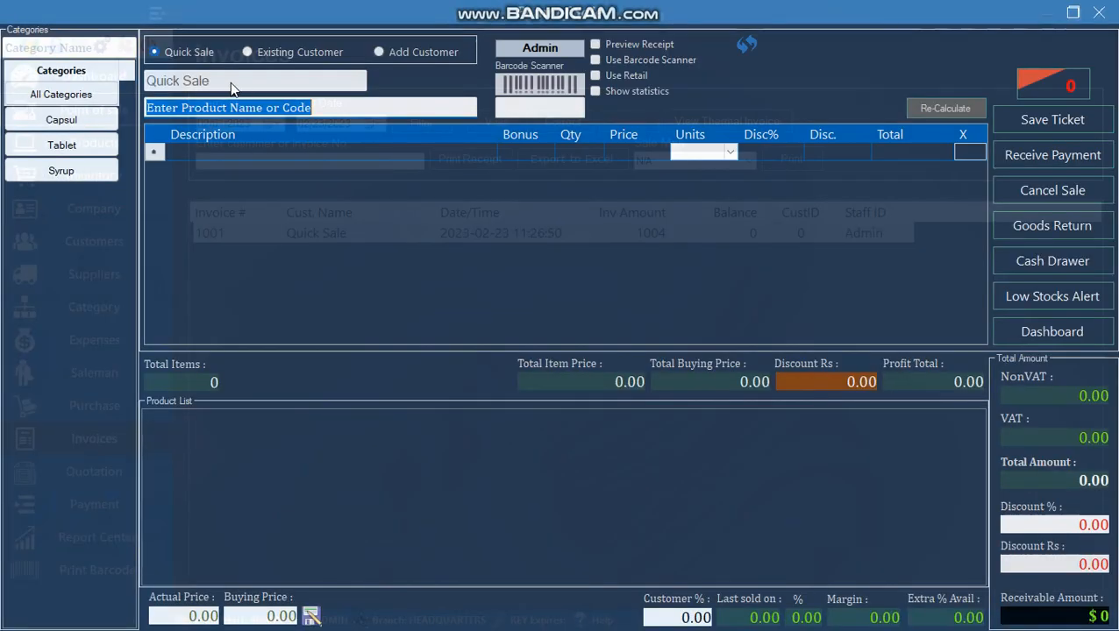
{"action": "left_click", "coordinate": [248, 53]}
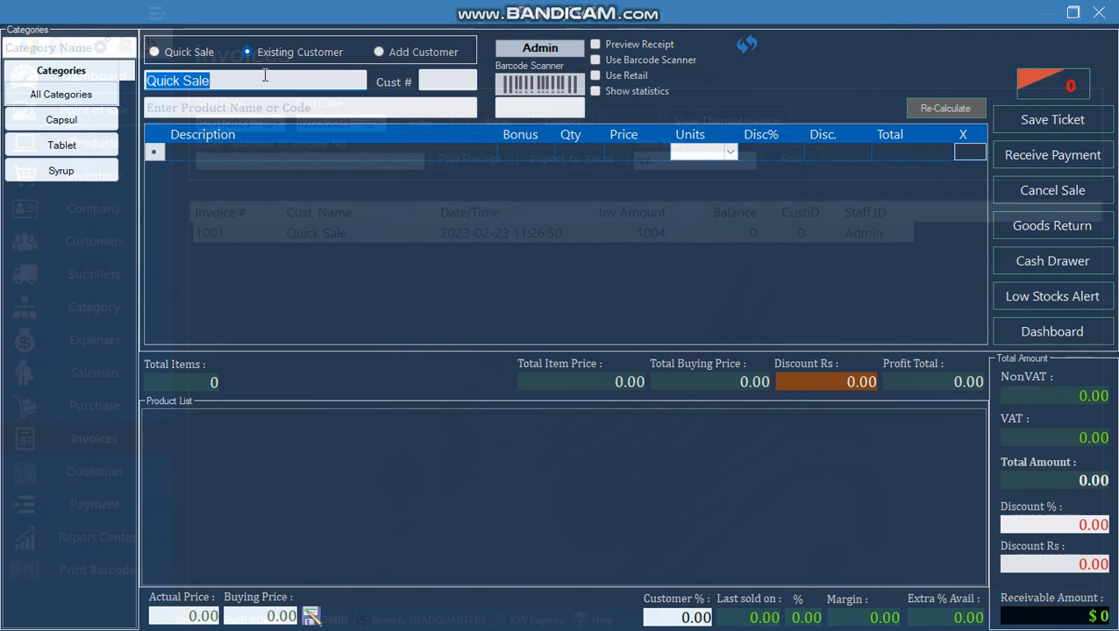
{"action": "type", "text": "iq"}
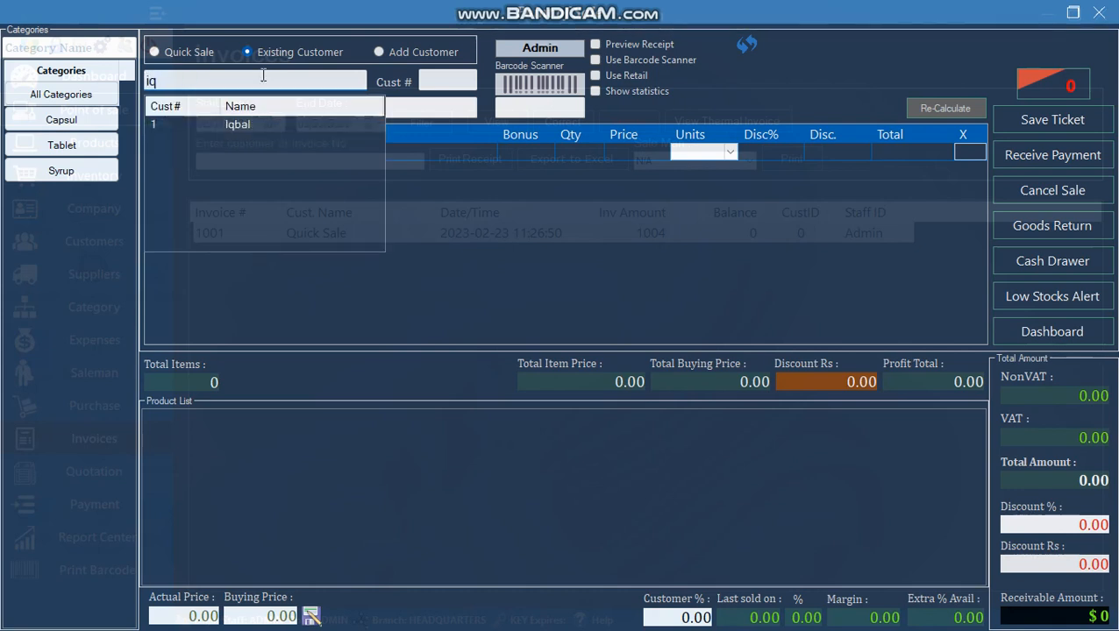
{"action": "left_click", "coordinate": [214, 126]}
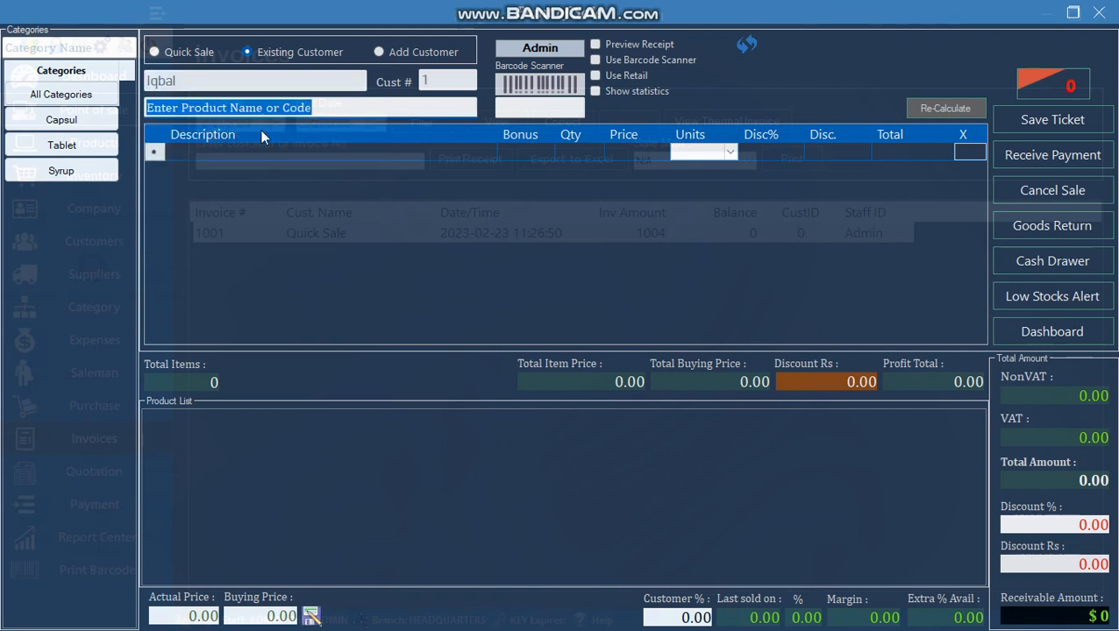
- Add PANADOL, AMOXIL and REGIX to the sale and bring up the 880.00 payment
{"action": "left_click", "coordinate": [72, 96]}
{"action": "left_click", "coordinate": [224, 448]}
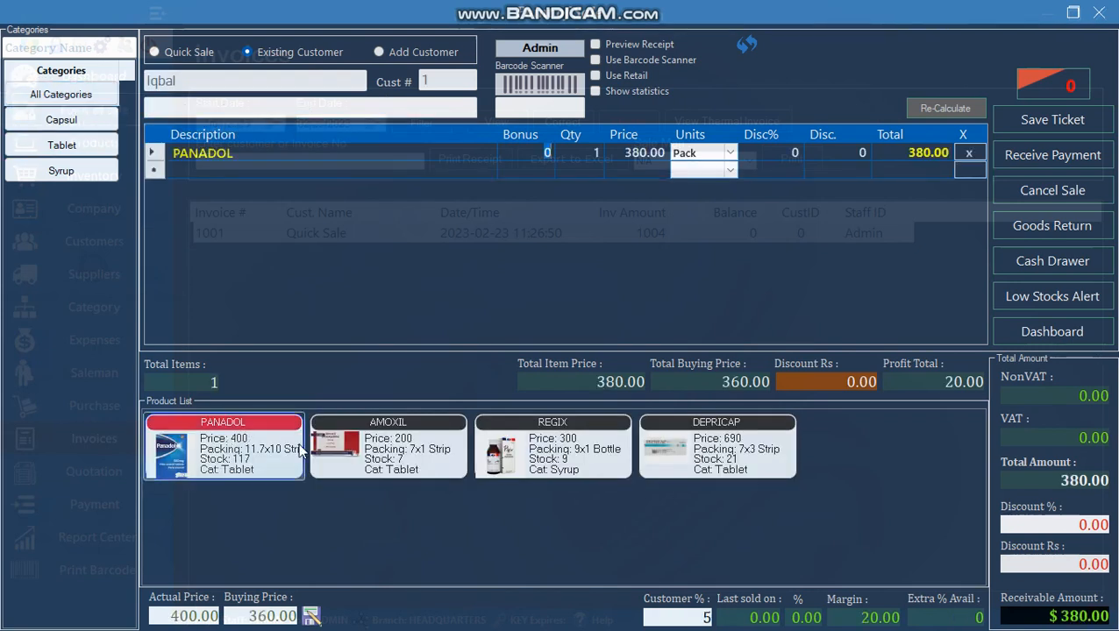
{"action": "left_click", "coordinate": [366, 454]}
{"action": "left_click", "coordinate": [543, 447]}
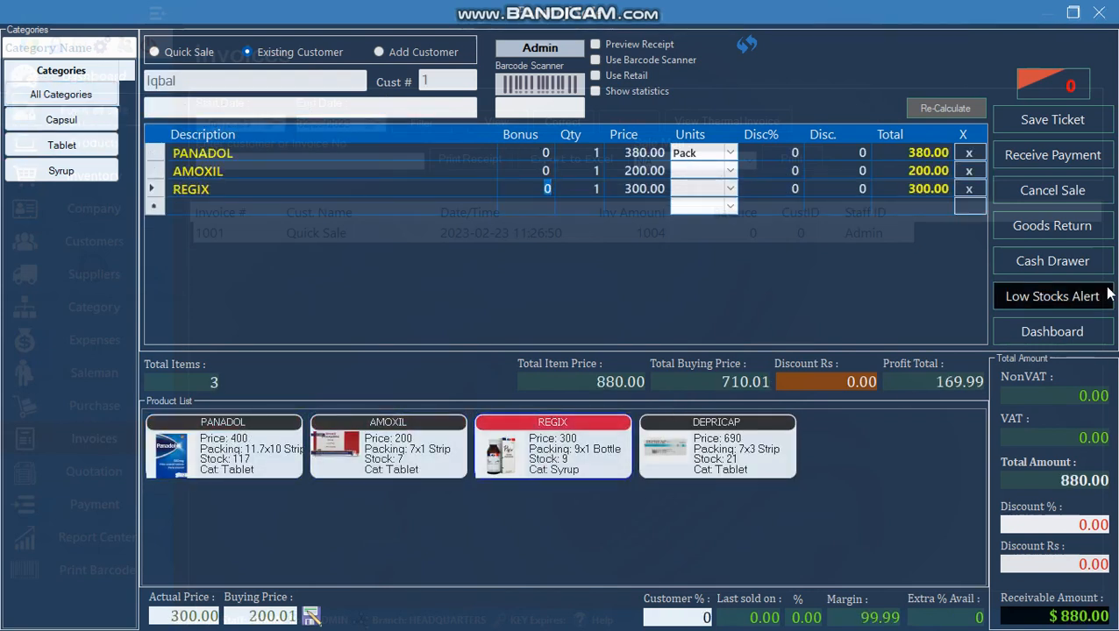
{"action": "left_click", "coordinate": [1055, 169]}
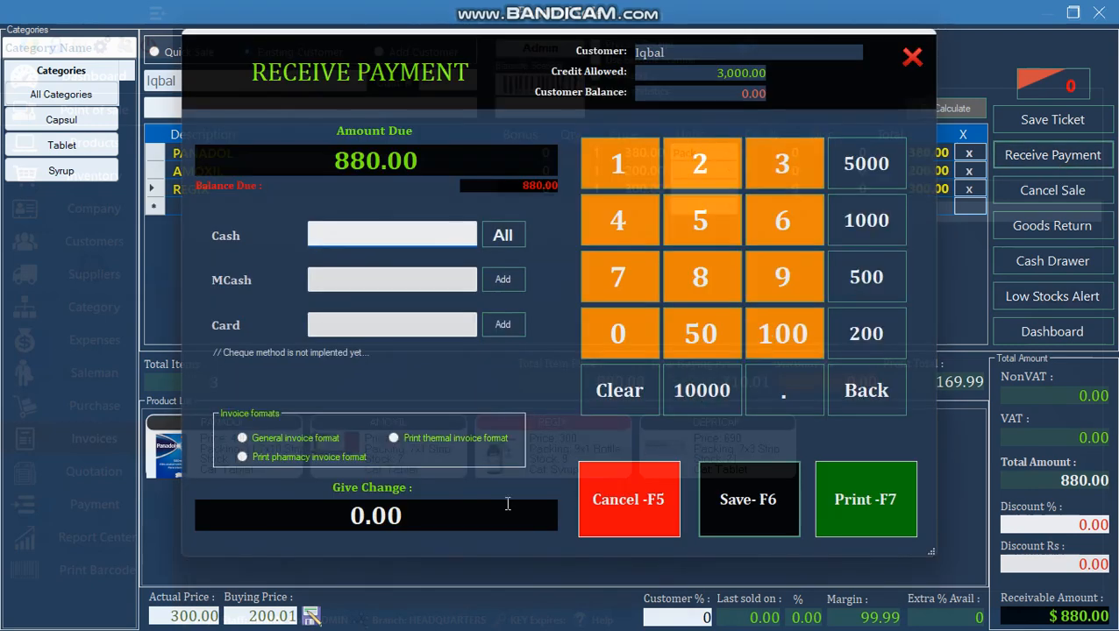
- Set cash received to 0, allow credit within the 3,000.00 limit, and save the 880.00 sale
{"action": "left_click", "coordinate": [503, 235]}
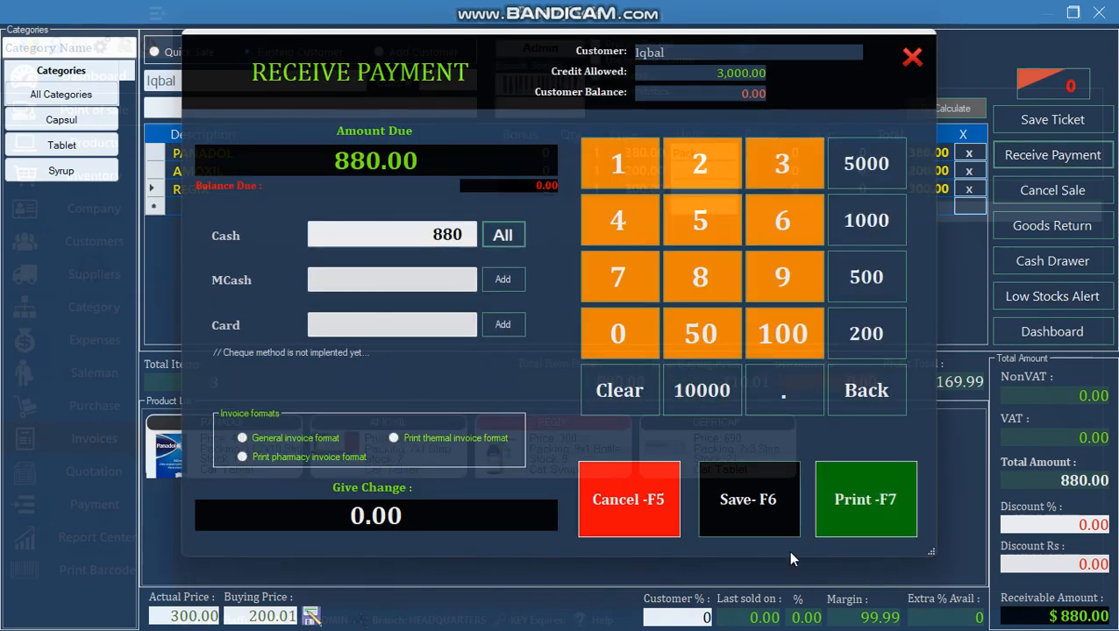
{"action": "left_click", "coordinate": [428, 237]}
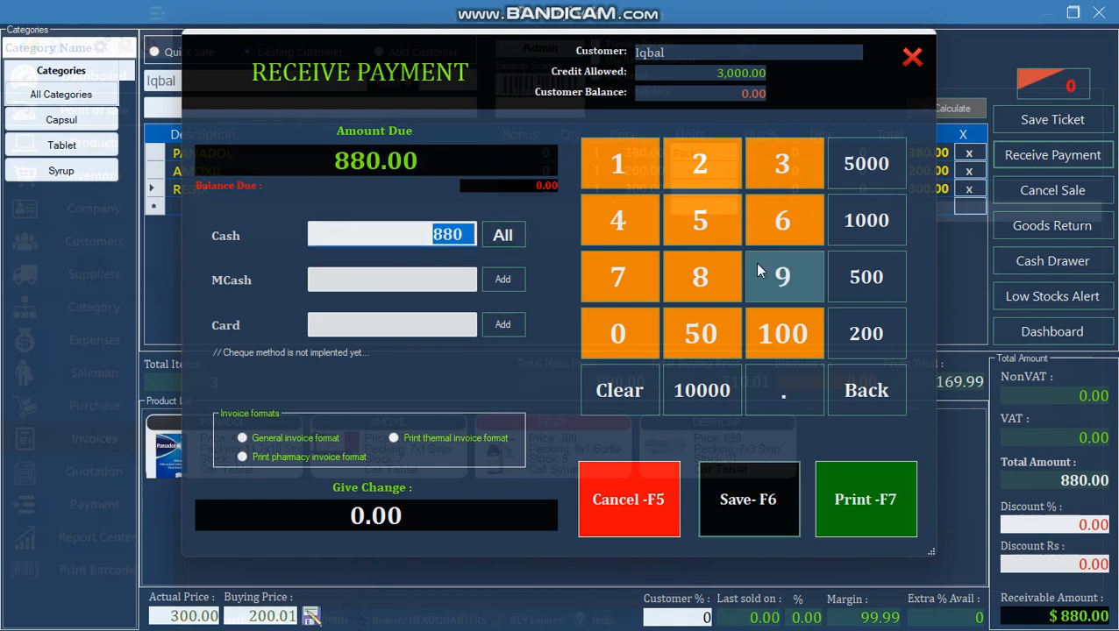
{"action": "key", "text": "BackSpace"}
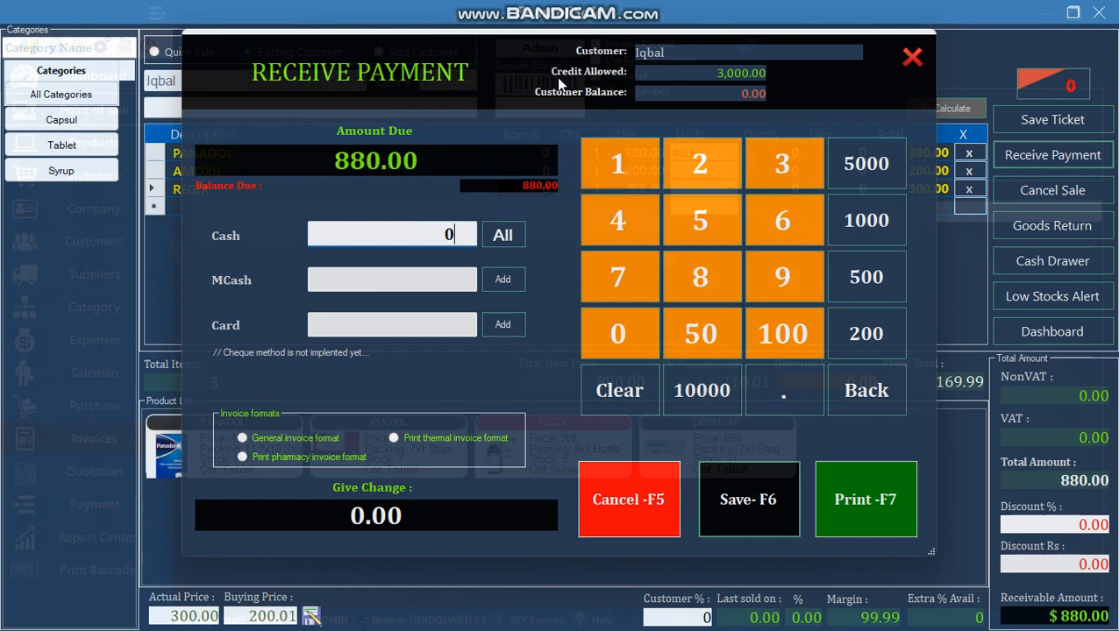
{"action": "left_click", "coordinate": [726, 91]}
{"action": "left_click_drag", "start_coordinate": [697, 72], "coordinate": [789, 70]}
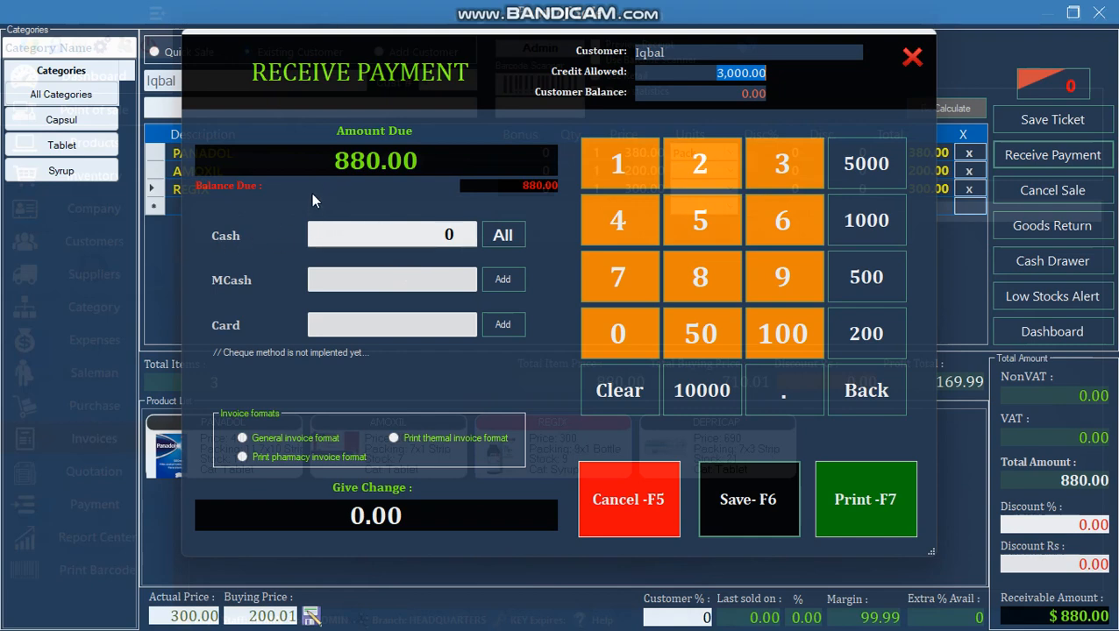
{"action": "left_click", "coordinate": [772, 521]}
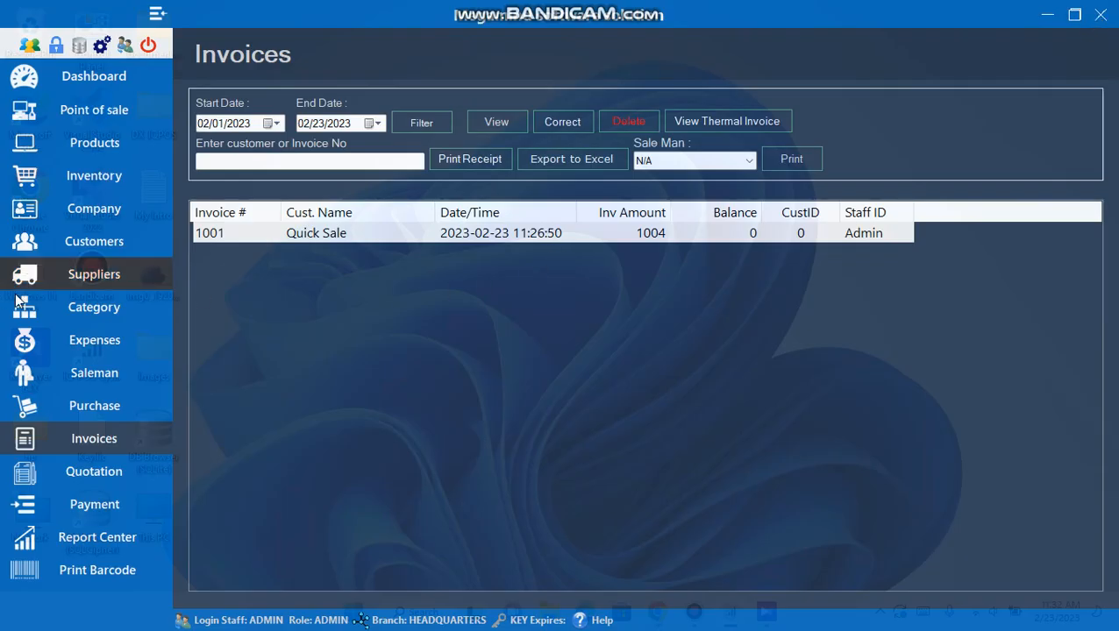
- On Invoice Payment, pick the credit customer and select the CRE-1002 row showing 880.00 balance
{"action": "left_click", "coordinate": [61, 506]}
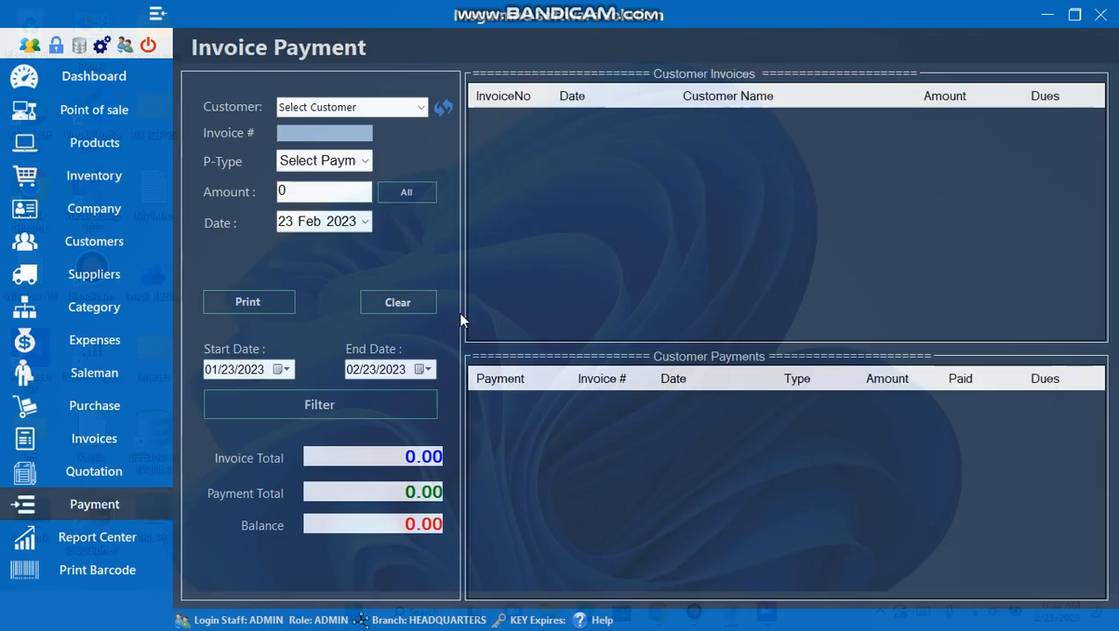
{"action": "left_click", "coordinate": [421, 107]}
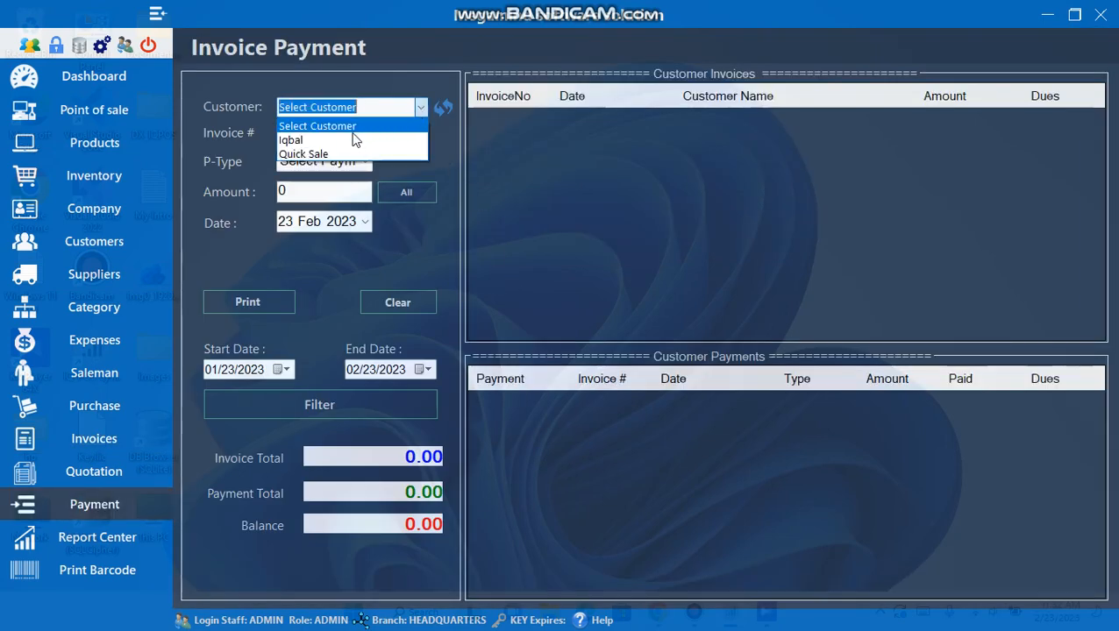
{"action": "left_click", "coordinate": [300, 138]}
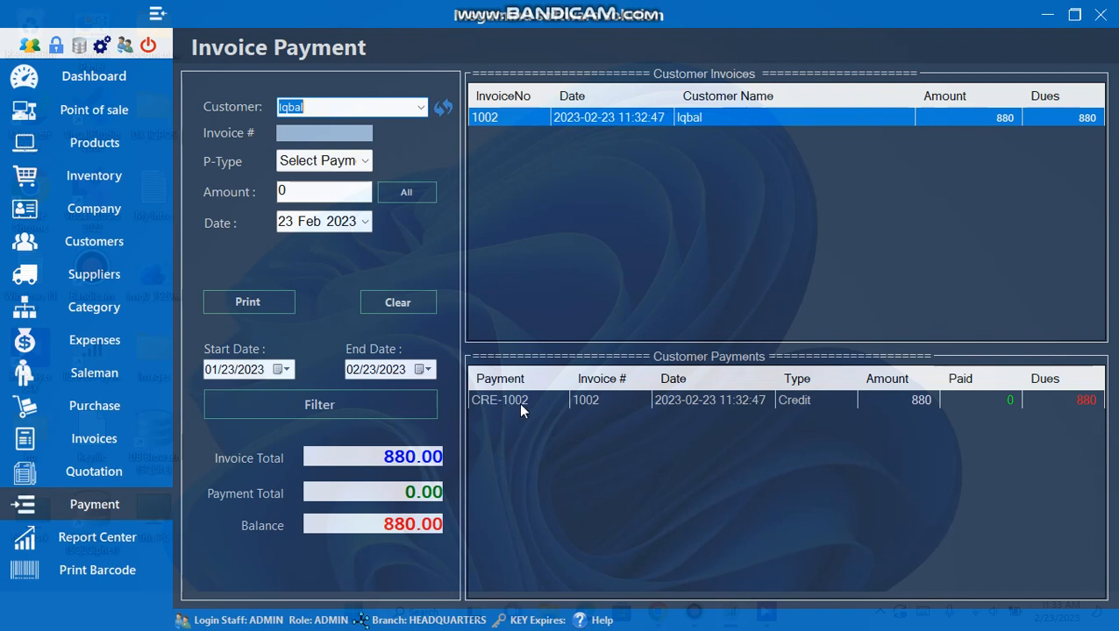
{"action": "left_click", "coordinate": [803, 398]}
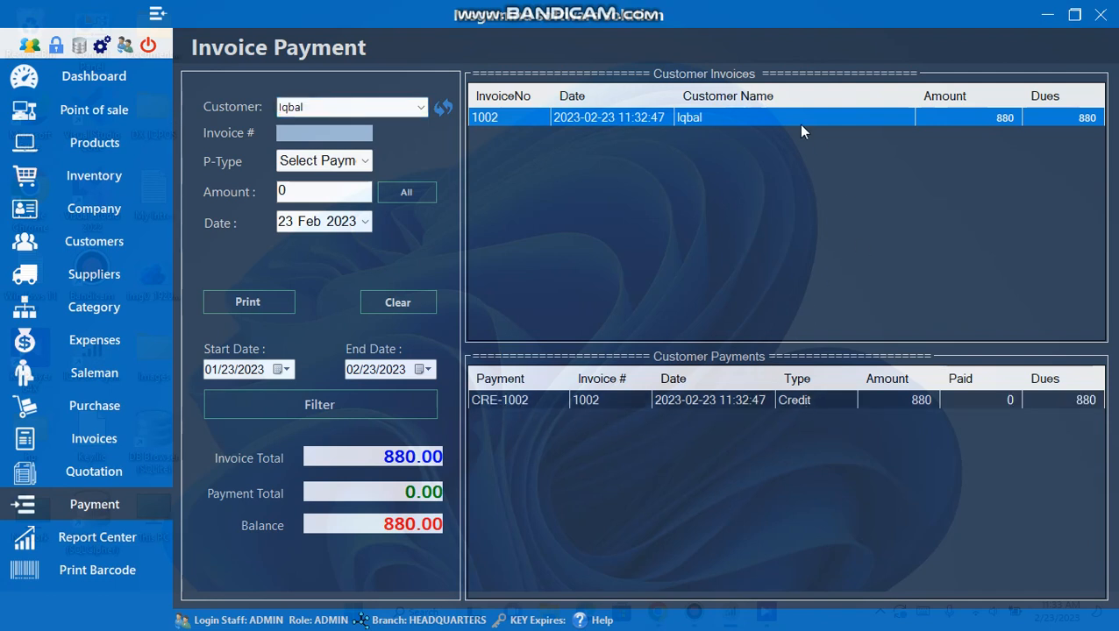